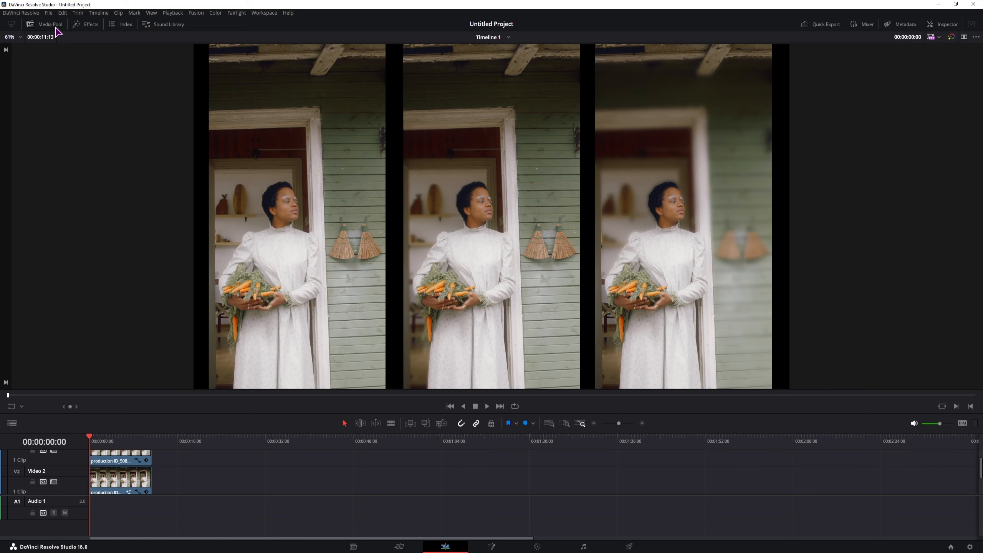
- Place the production ID_5084219.mp4 clip on Video 2 after the existing clips and position the playhead at its start
click(50, 24)
click(78, 70)
drag(77, 70, 400, 487)
click(398, 440)
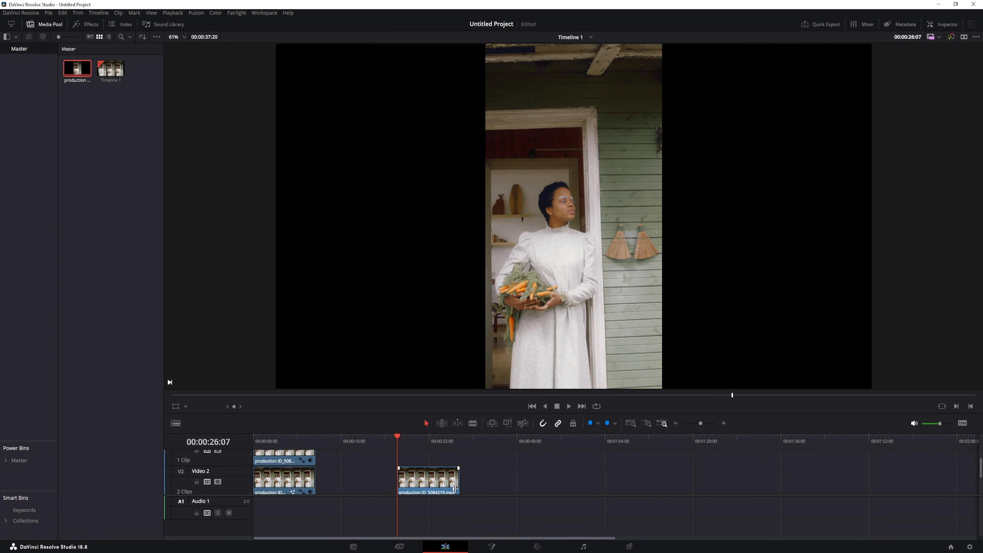
- On the Color page, find the Depth Map effect and add it as a new node after node 01
click(537, 547)
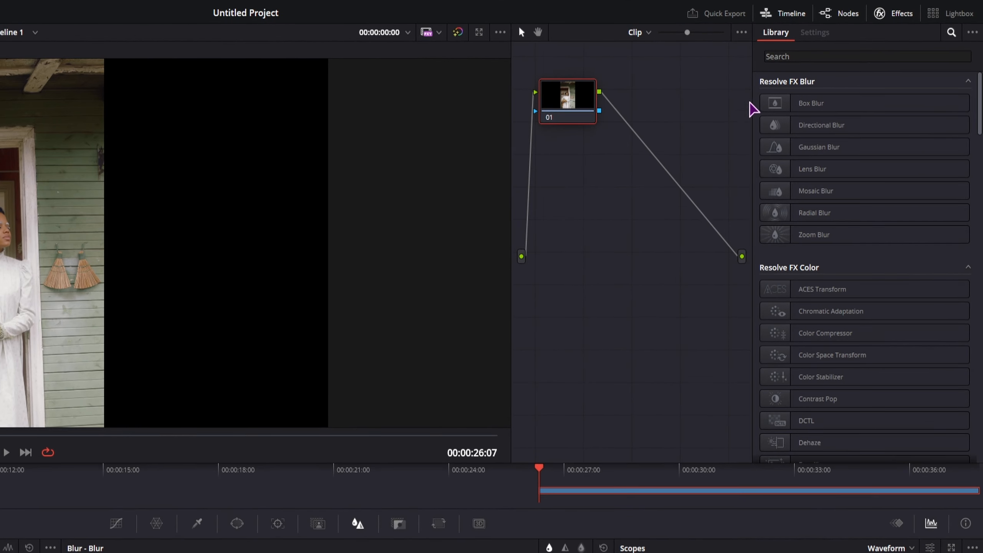
click(903, 13)
click(898, 14)
click(878, 58)
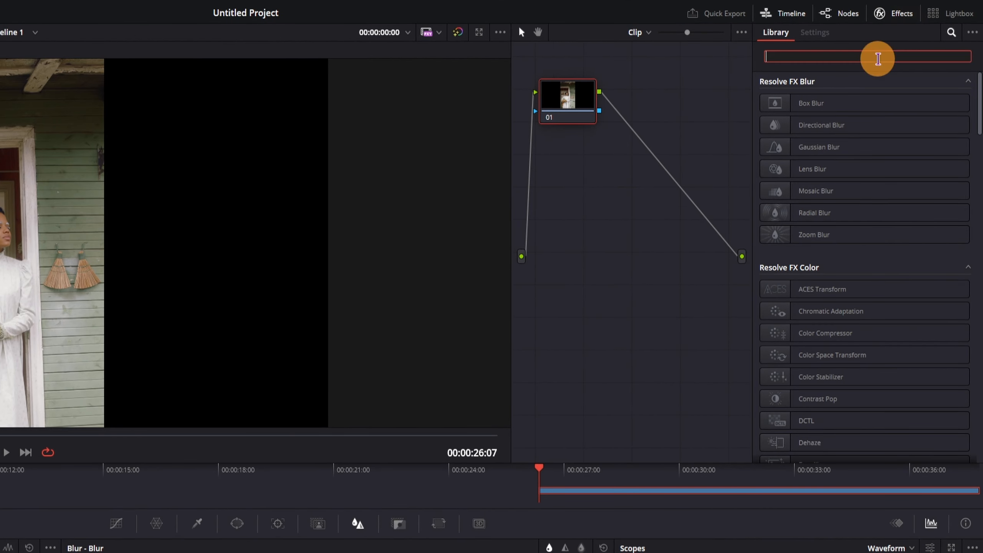
text(depth)
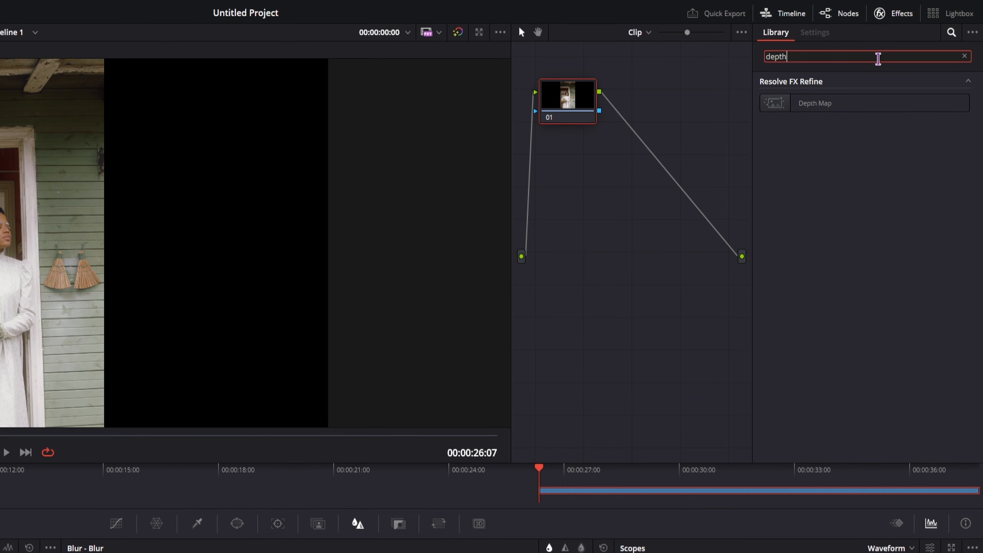
drag(821, 103, 667, 170)
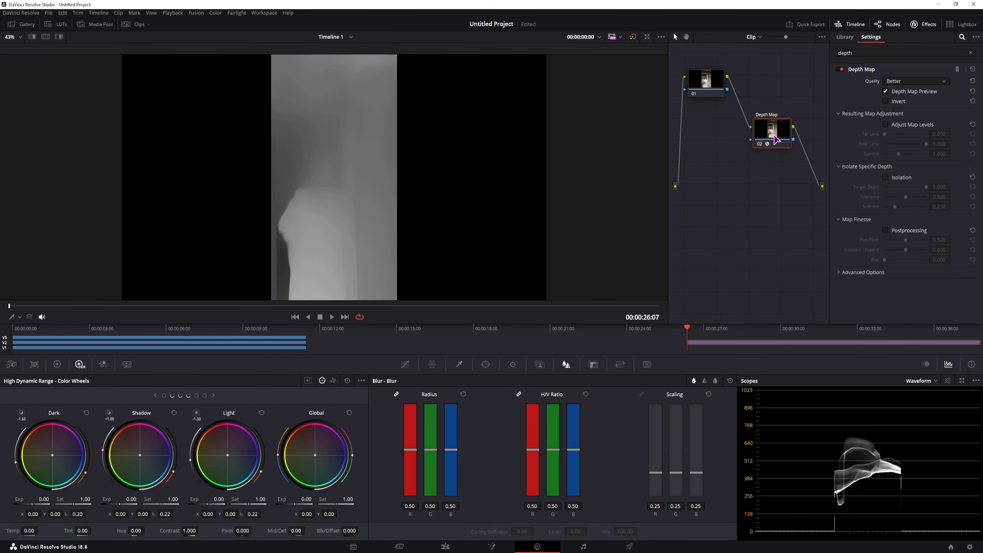
drag(776, 139, 768, 130)
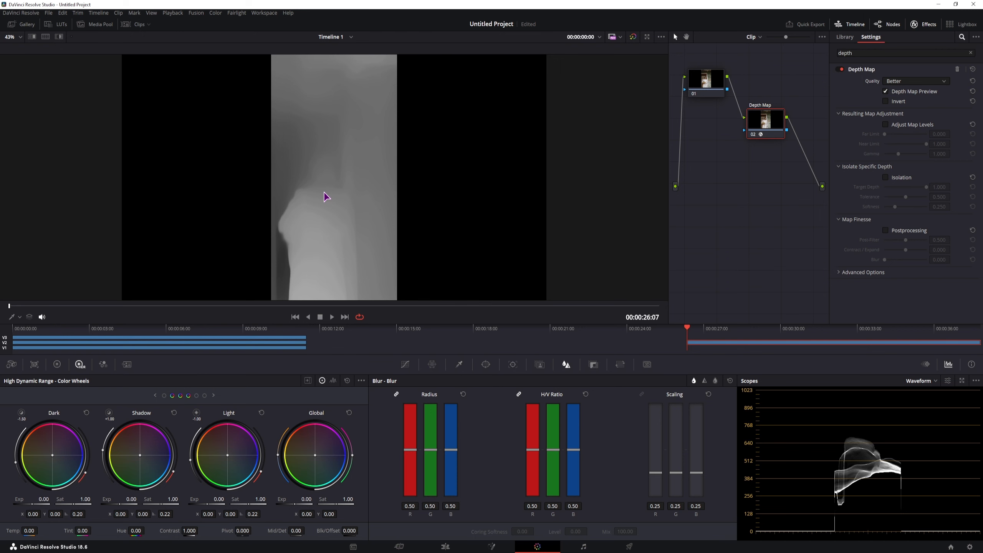
- Enable Adjust Map Levels on the depth map and set Far Limit to 0.375, Near Limit to 0.423 and Gamma to 0.968
click(885, 101)
click(886, 101)
click(887, 124)
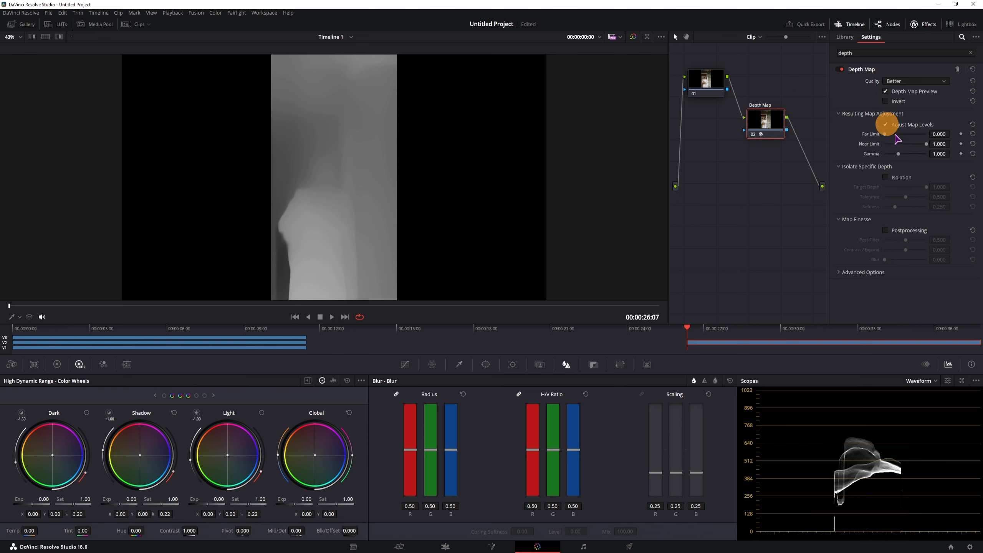
drag(886, 135, 903, 145)
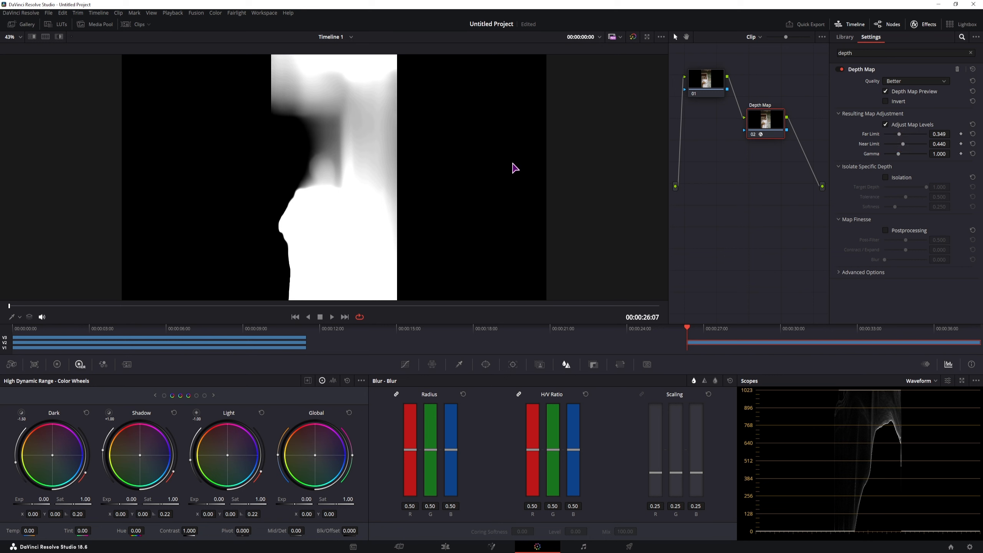
key(ctrl+d)
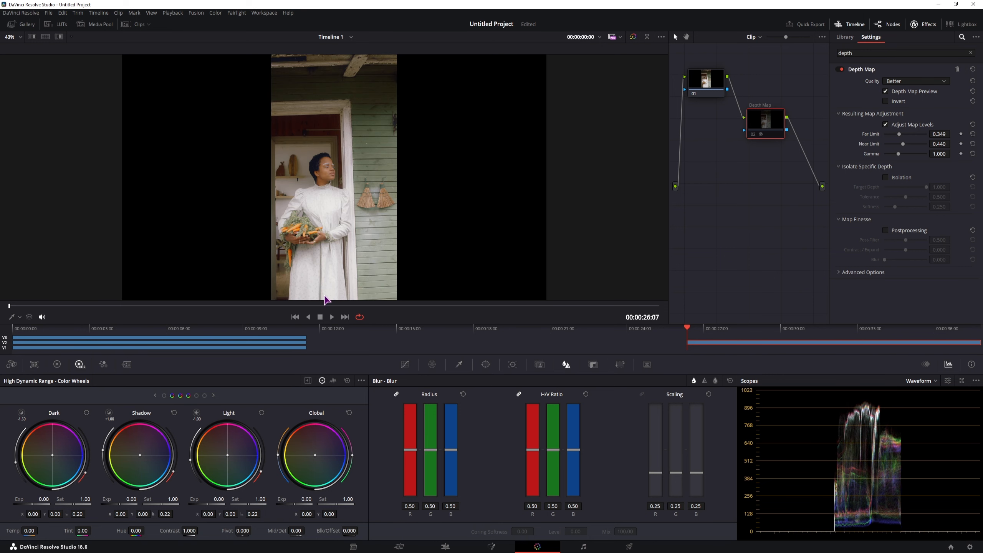
key(ctrl+d)
drag(917, 154, 953, 134)
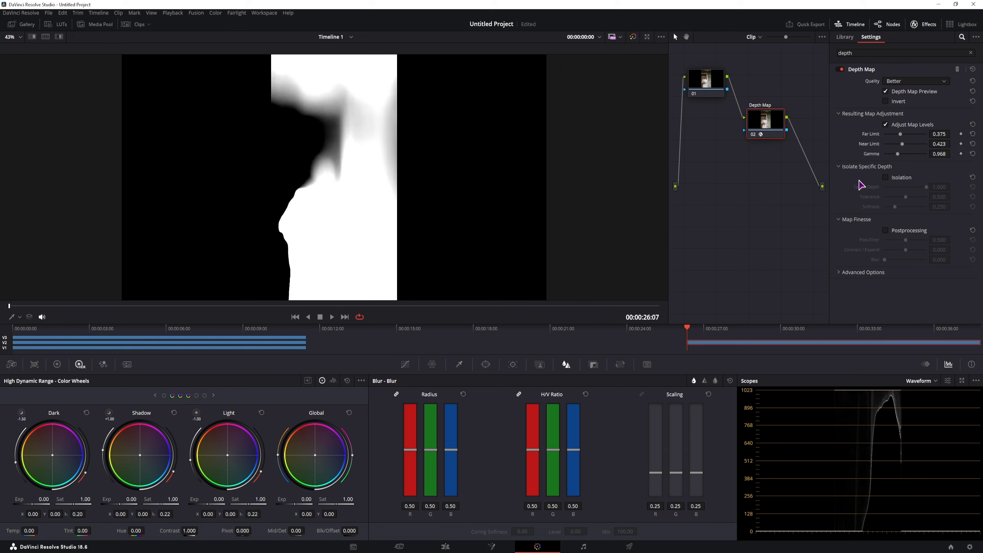
- Enable Isolation (Target Depth 0.899, Tolerance 0.881, Softness 0.394) and Postprocessing (Contract/Expand 0.083, Blur 0.403) for the depth map
click(886, 178)
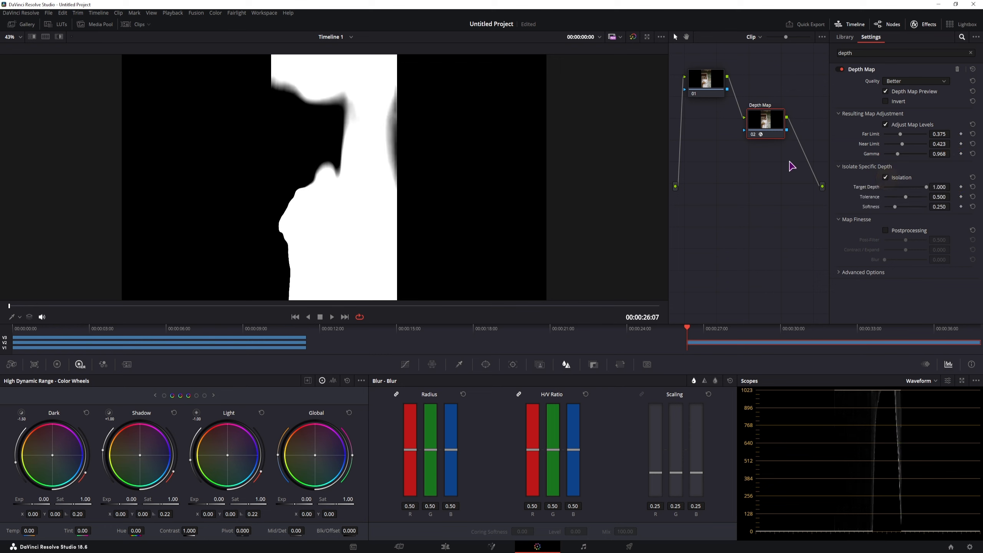
click(754, 135)
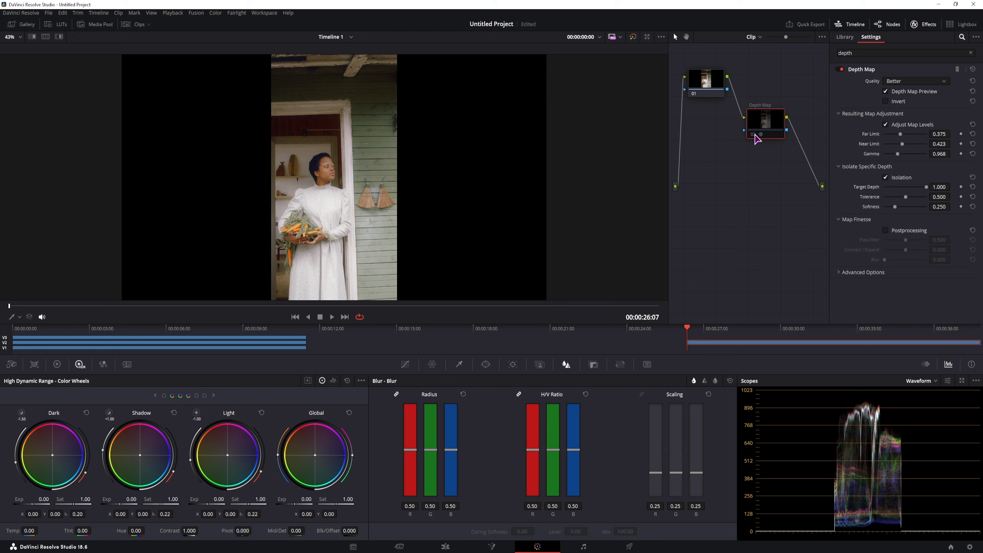
drag(926, 189, 901, 206)
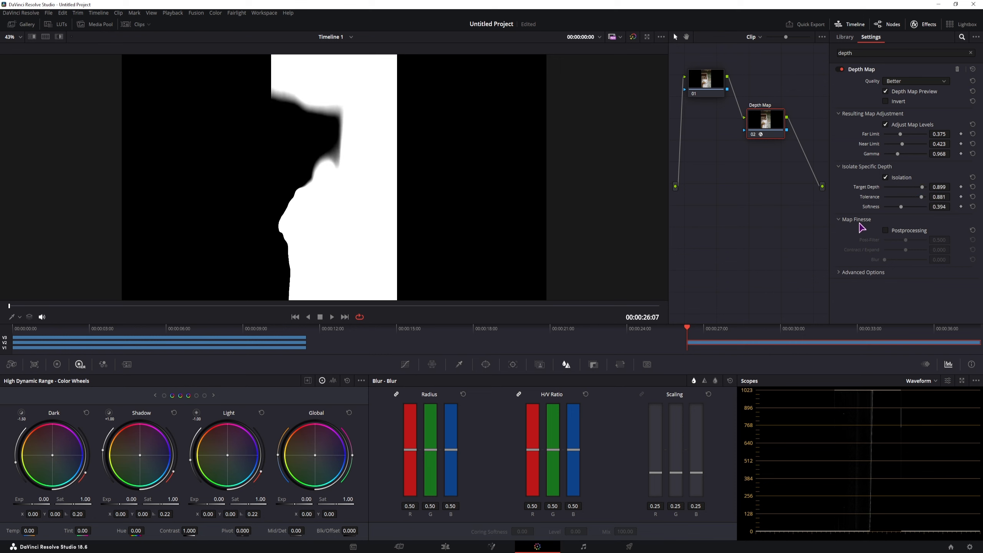
click(885, 230)
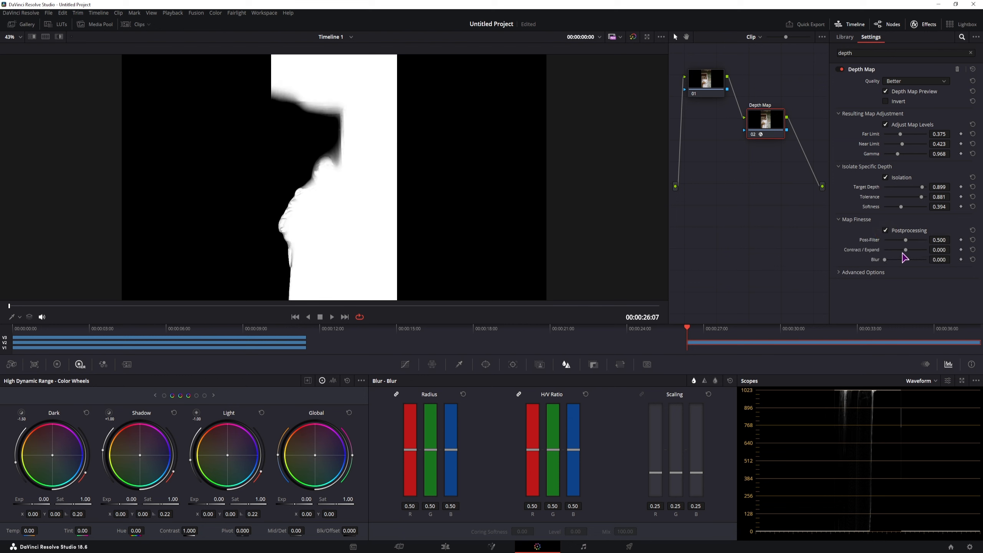
mouse_move(906, 251)
mouse_down()
mouse_move(924, 255)
mouse_move(889, 249)
mouse_move(907, 251)
mouse_move(901, 265)
mouse_up()
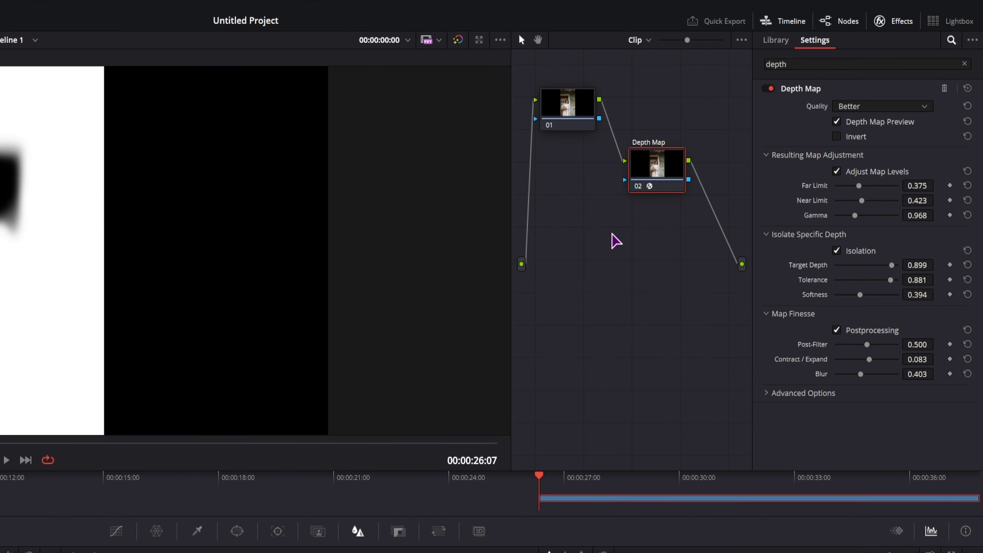
- Add a Corrector node after the Depth Map node and connect the depth map's key output to its key input
right_click(733, 173)
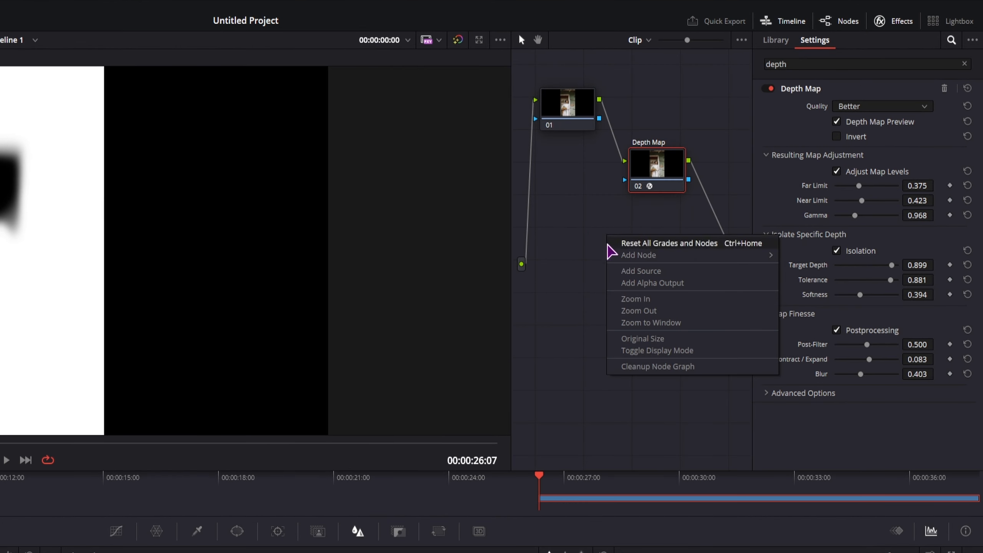
mouse_move(616, 259)
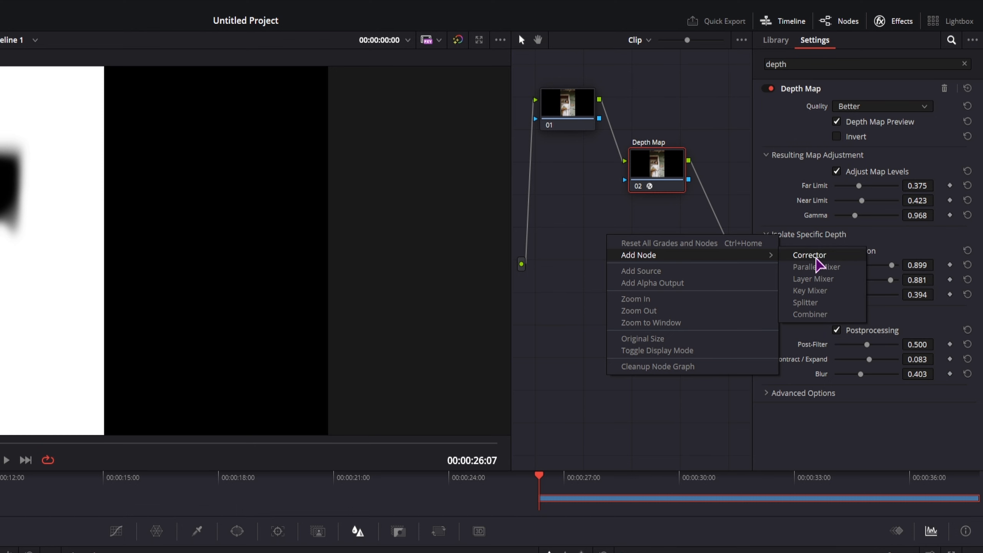
click(815, 261)
drag(603, 248, 713, 225)
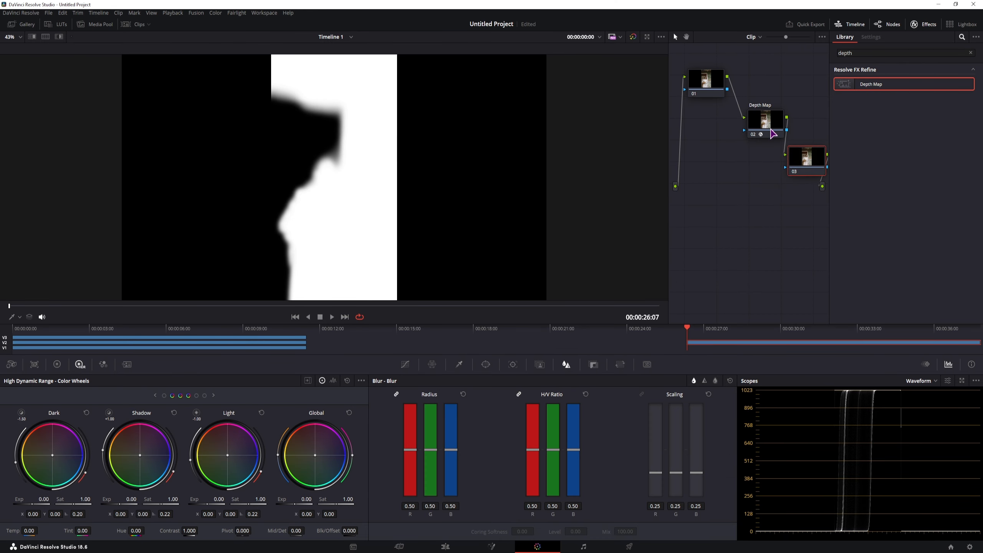
drag(774, 133, 785, 170)
click(794, 165)
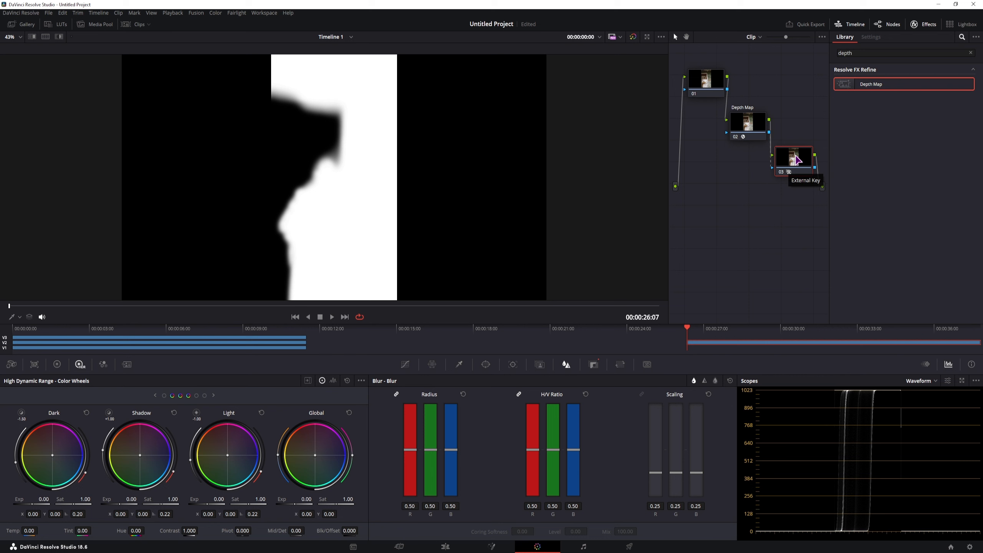
- Turn off Depth Map Preview and raise the blur radius of node 03 to 0.79
click(753, 125)
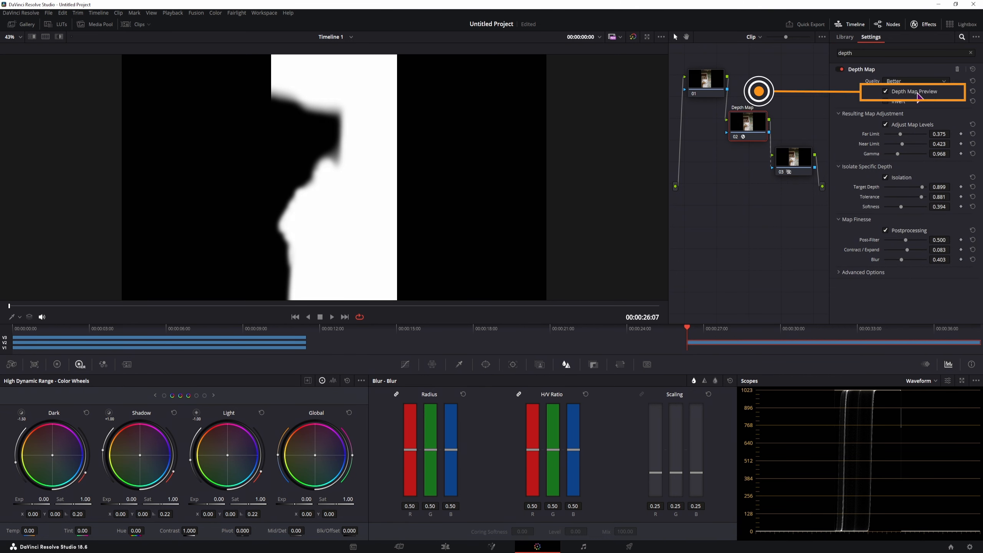
click(886, 92)
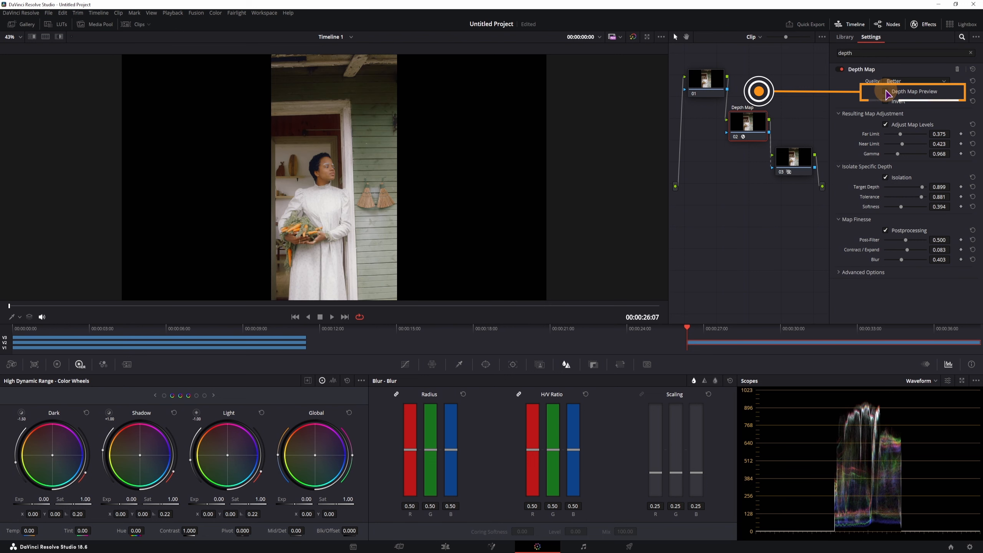
click(785, 161)
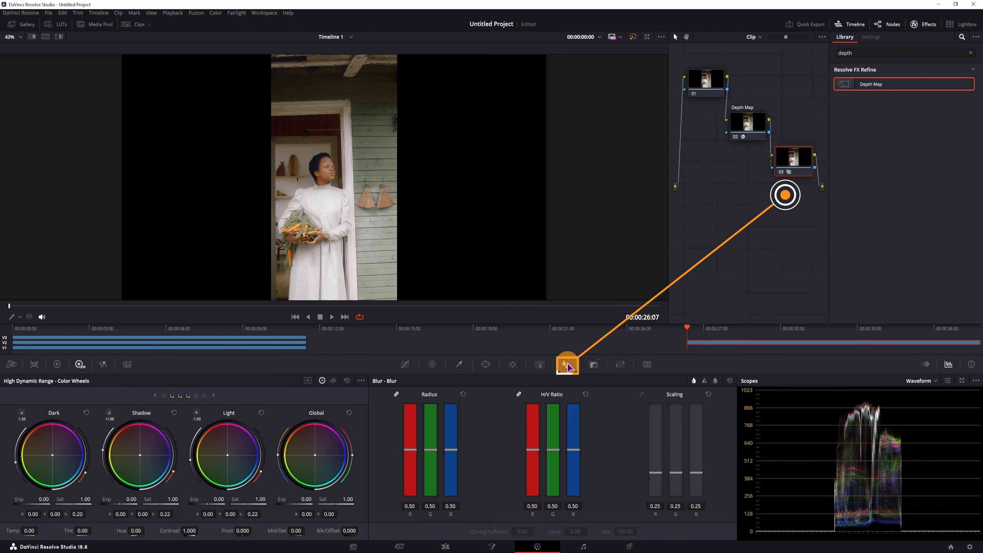
drag(432, 453, 434, 422)
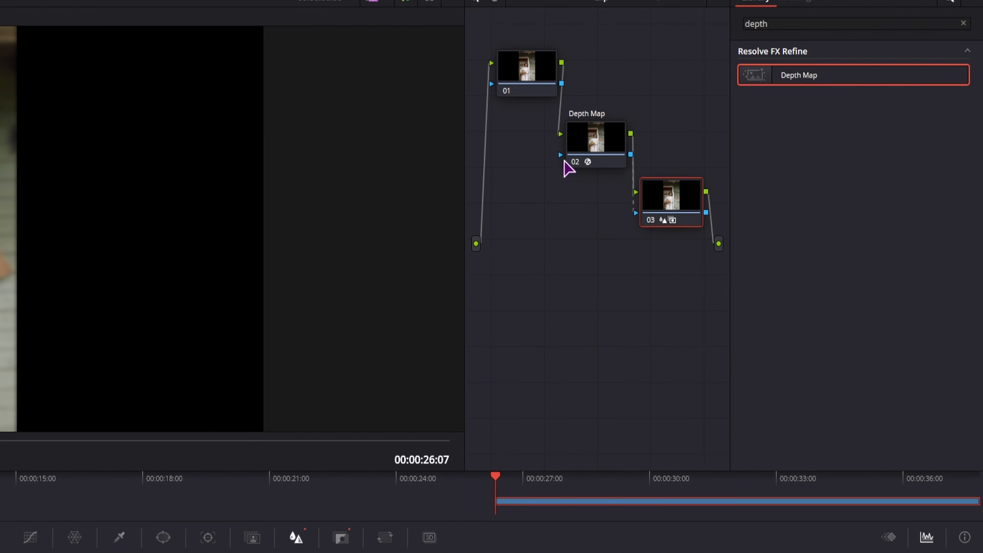
- Invert the depth map so the background is blurred, and reduce the blur radius of node 03 to 0.61
click(598, 129)
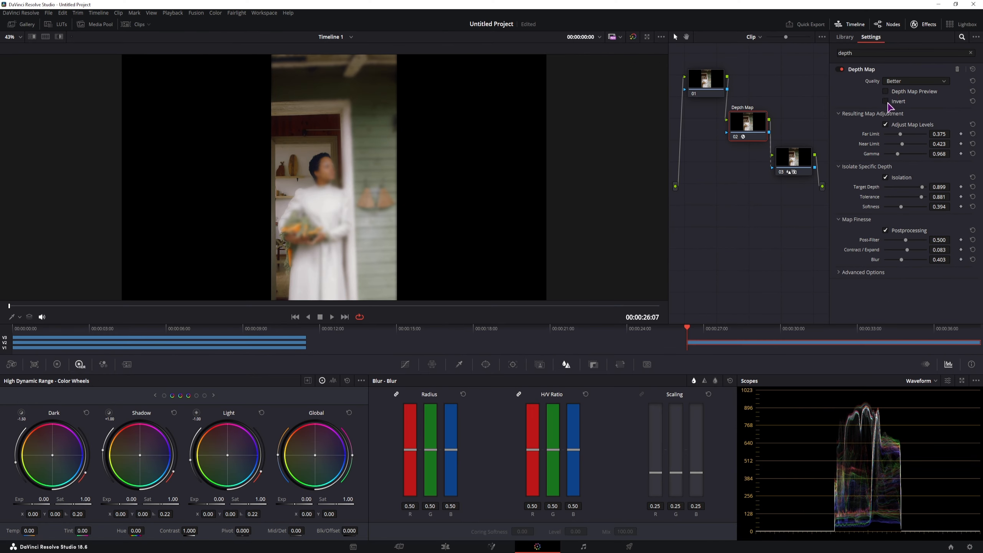
click(887, 102)
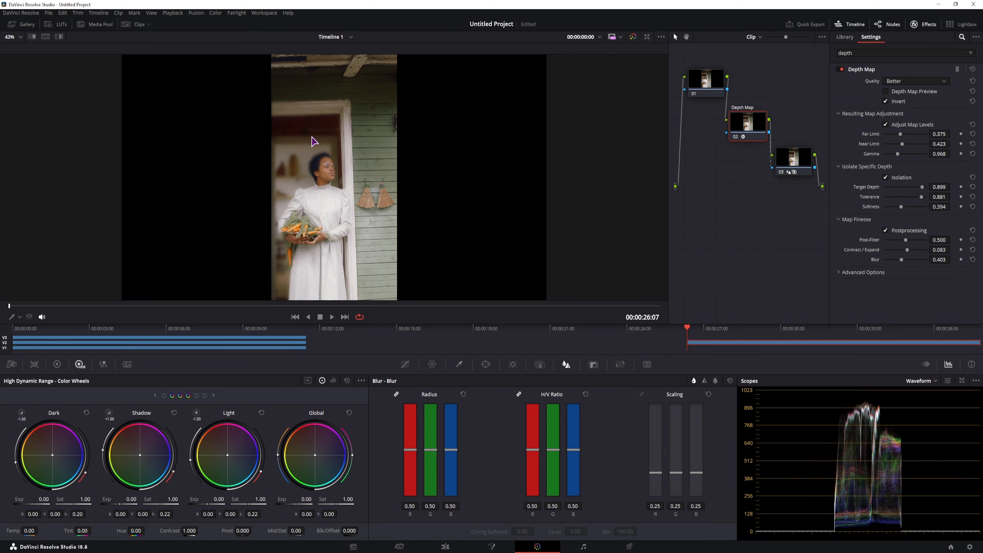
click(785, 156)
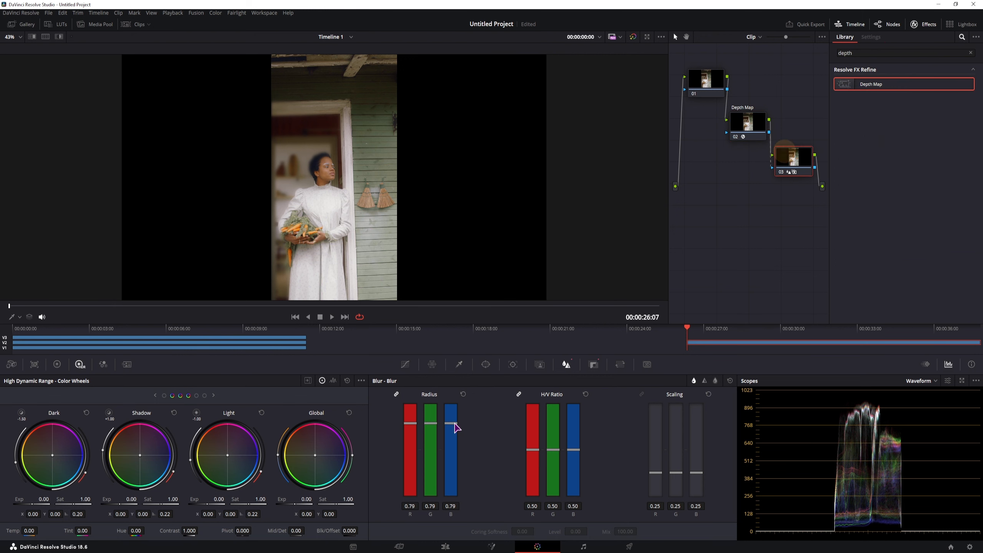
drag(439, 426, 435, 440)
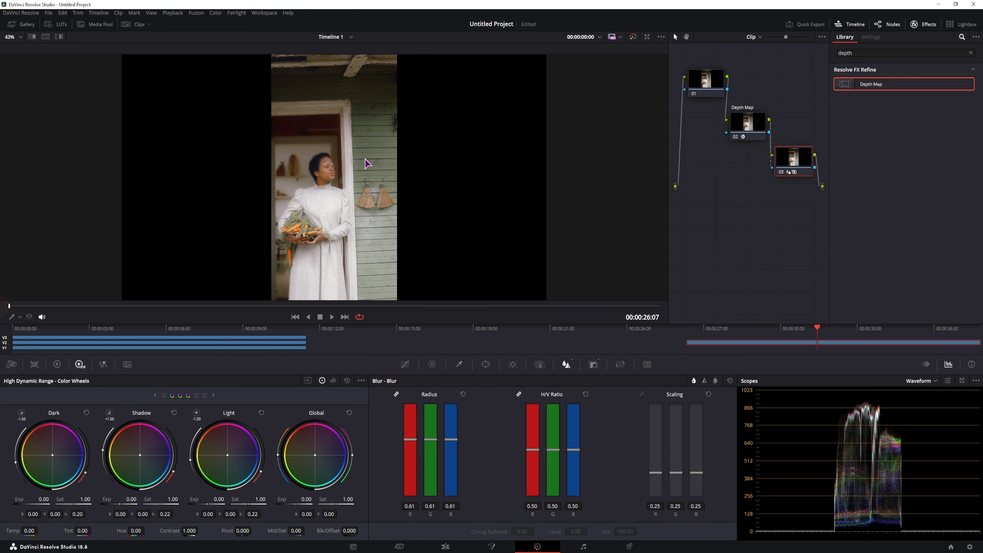
- Check the background blur at several points throughout the clip
click(95, 306)
click(169, 306)
click(262, 305)
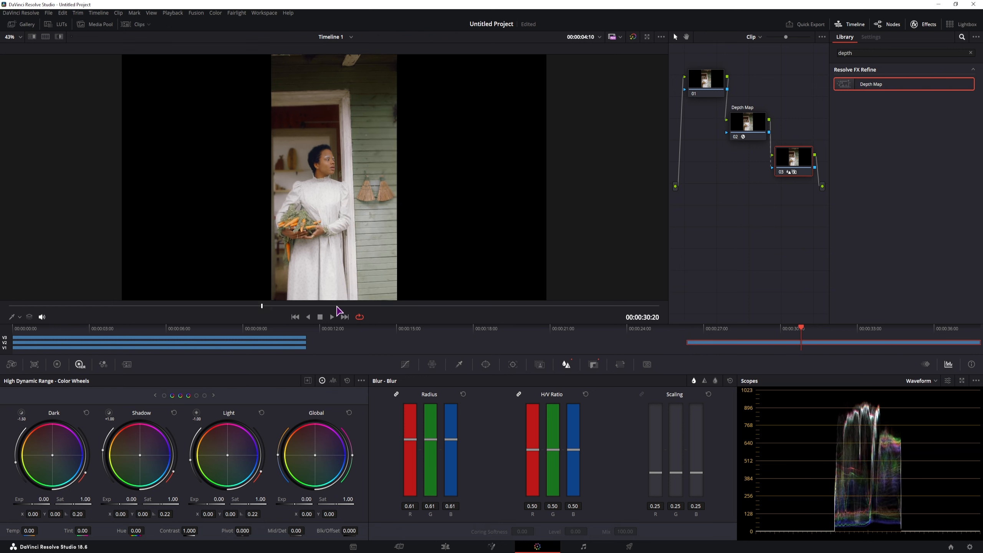
click(336, 306)
click(424, 306)
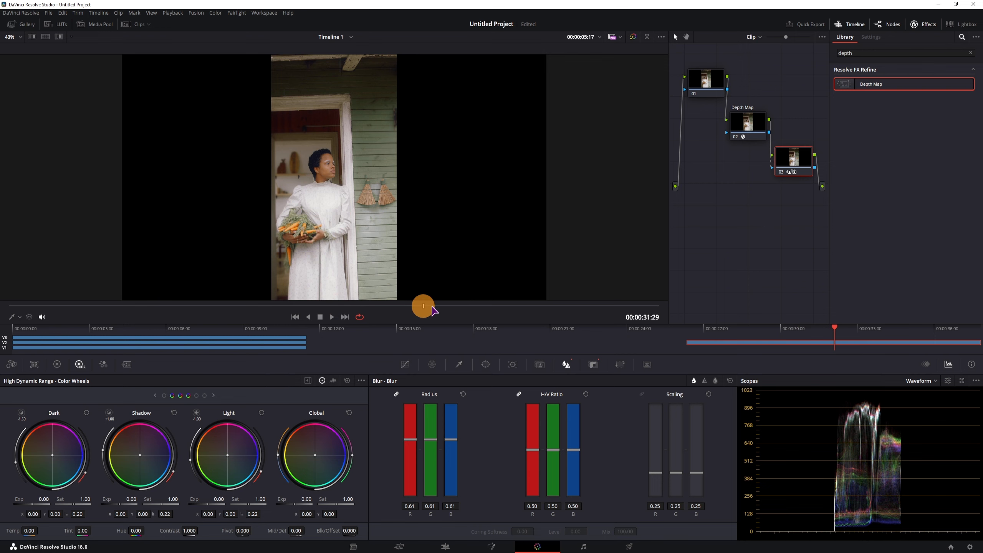
click(492, 306)
click(543, 306)
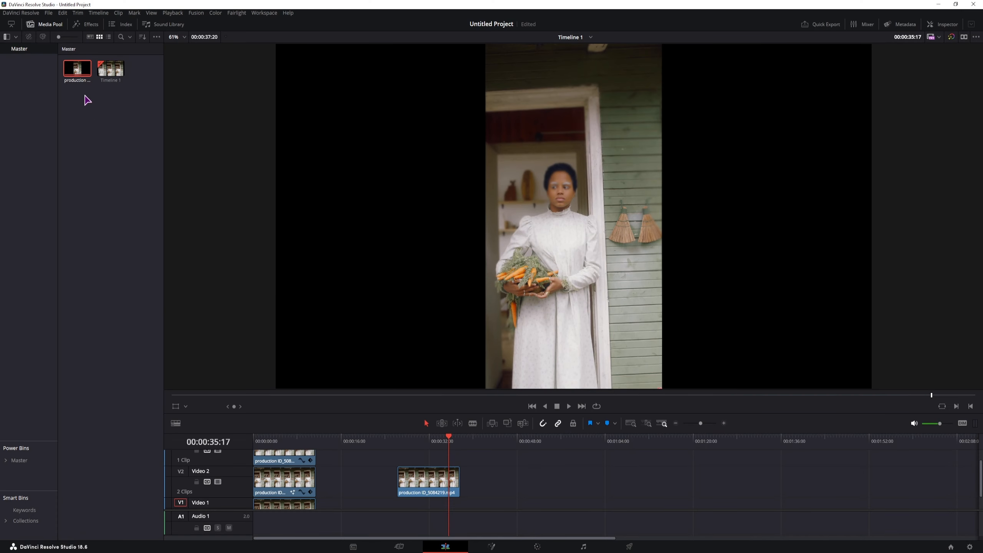
- Place another copy of the production clip on Video 2 after the depth-blurred one and open it in Fusion
drag(78, 70, 497, 490)
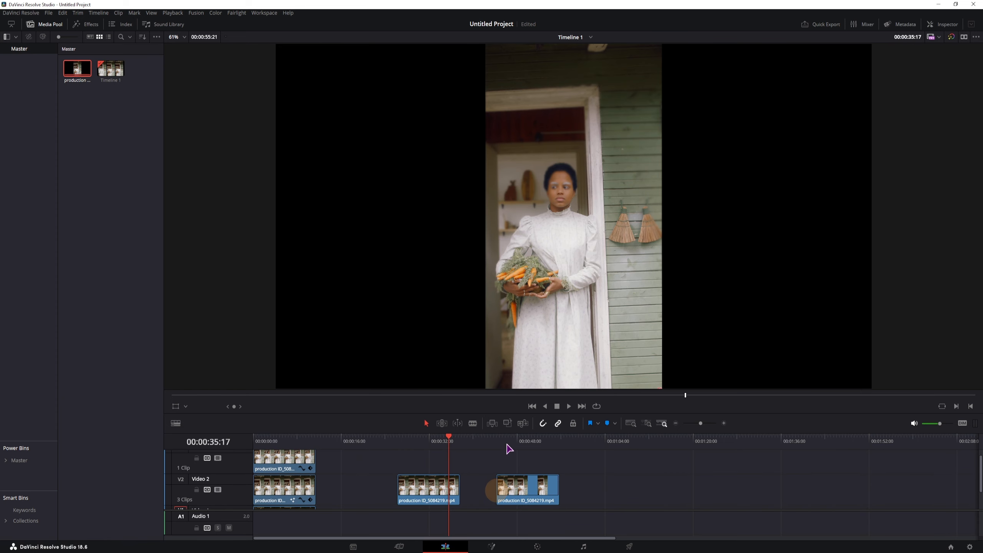
click(507, 440)
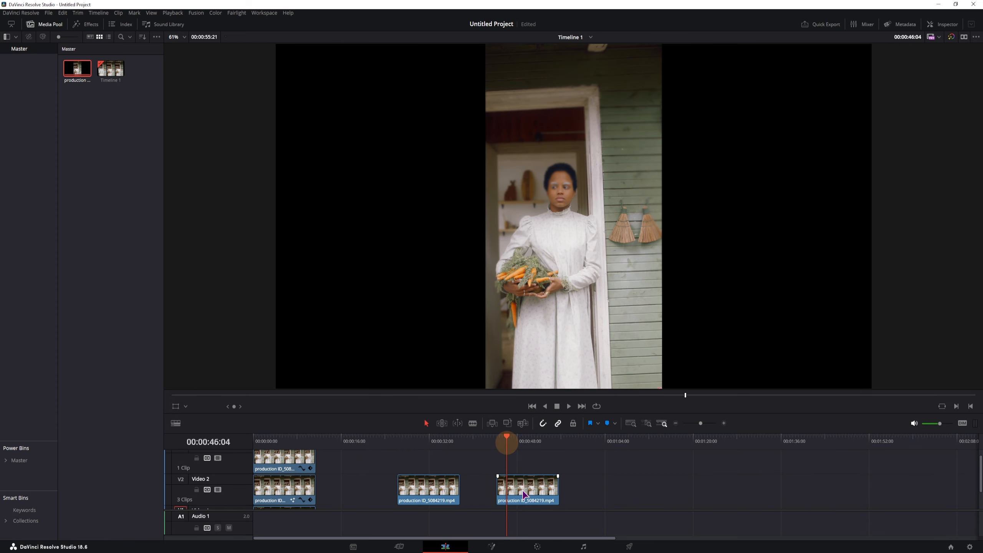
click(491, 546)
- Add a Blur node between MediaIn1 and MediaOut1
key(shift+space)
text(blur)
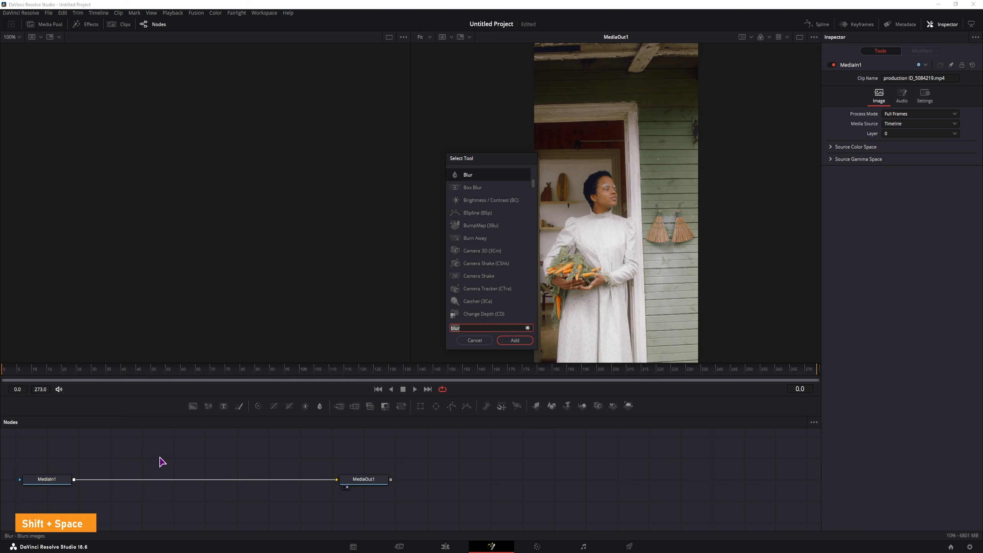
click(514, 341)
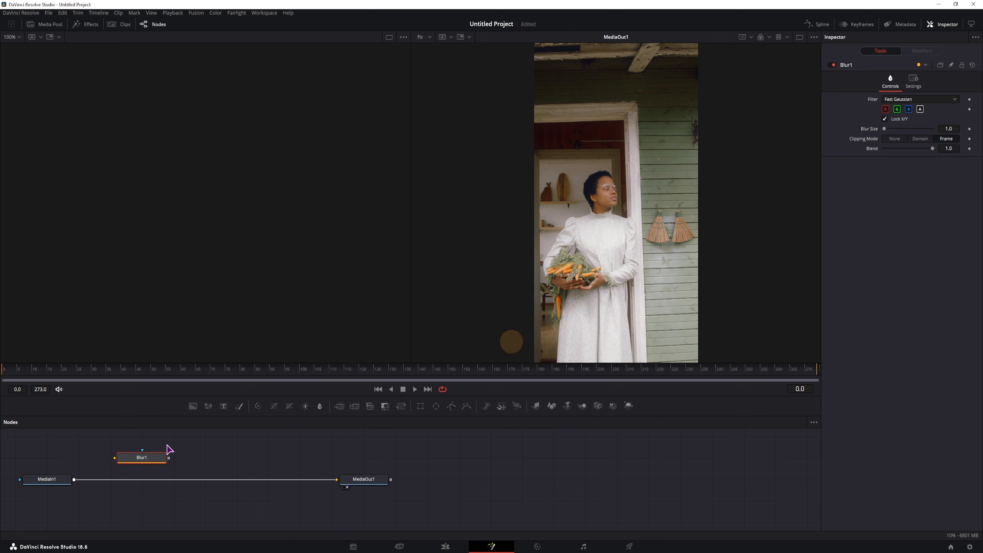
- Add a Depth Map node fed by MediaIn1 above Blur1 and show its output in the empty viewer
click(220, 452)
key(shift+space)
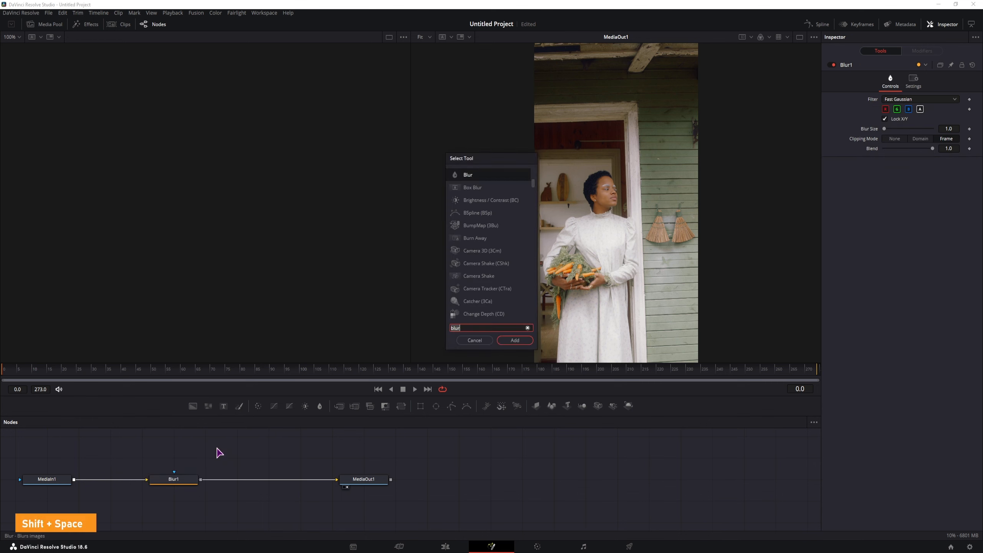
text(deop)
key(BackSpace)
key(BackSpace)
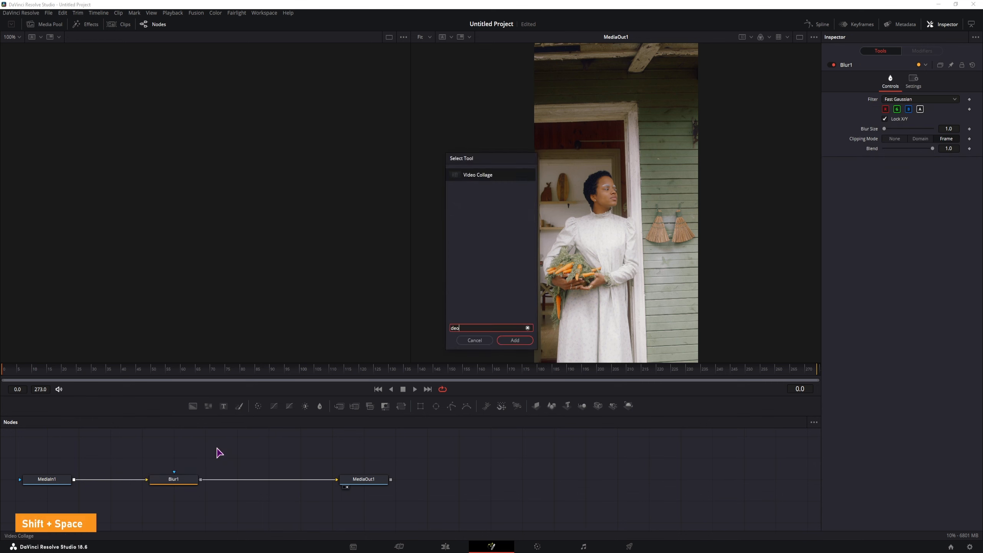
text(pth)
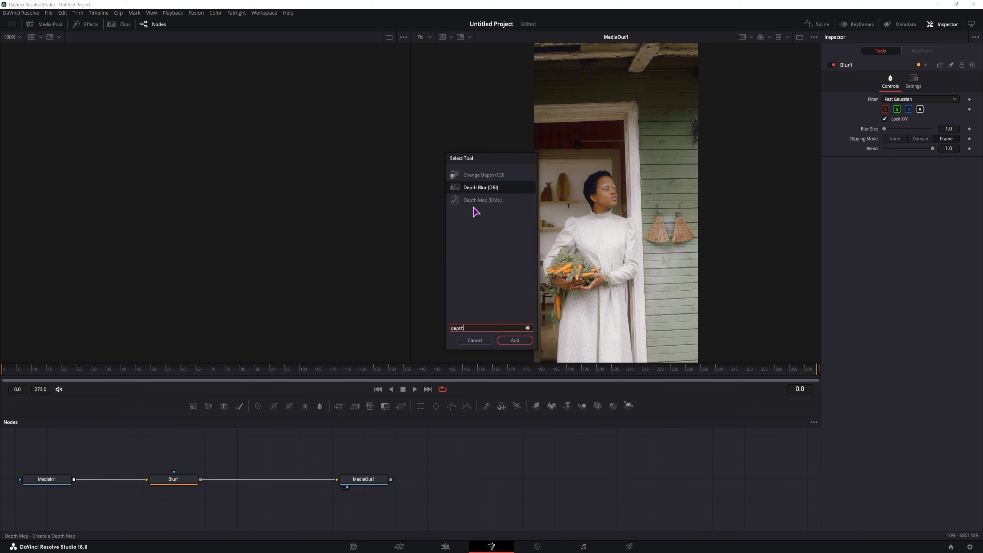
click(479, 199)
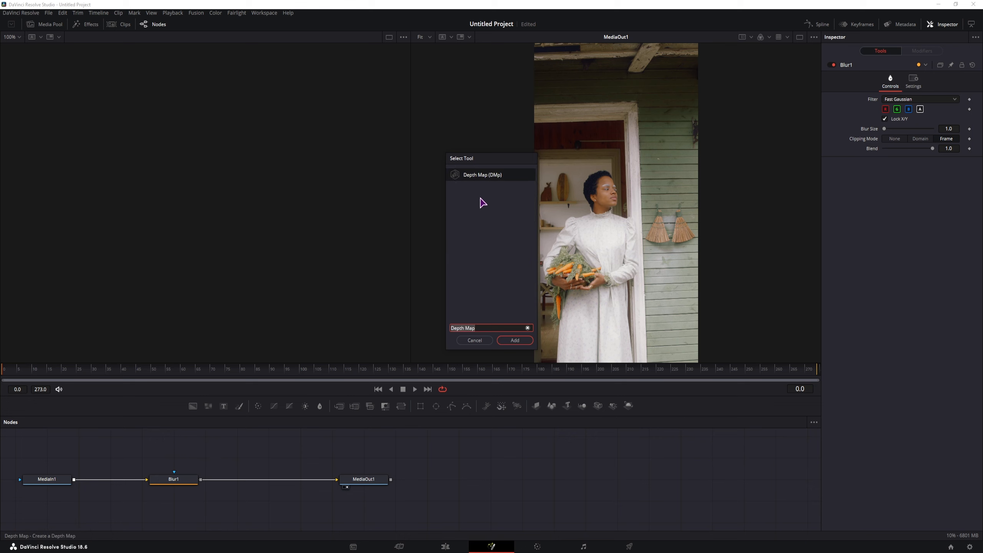
click(514, 341)
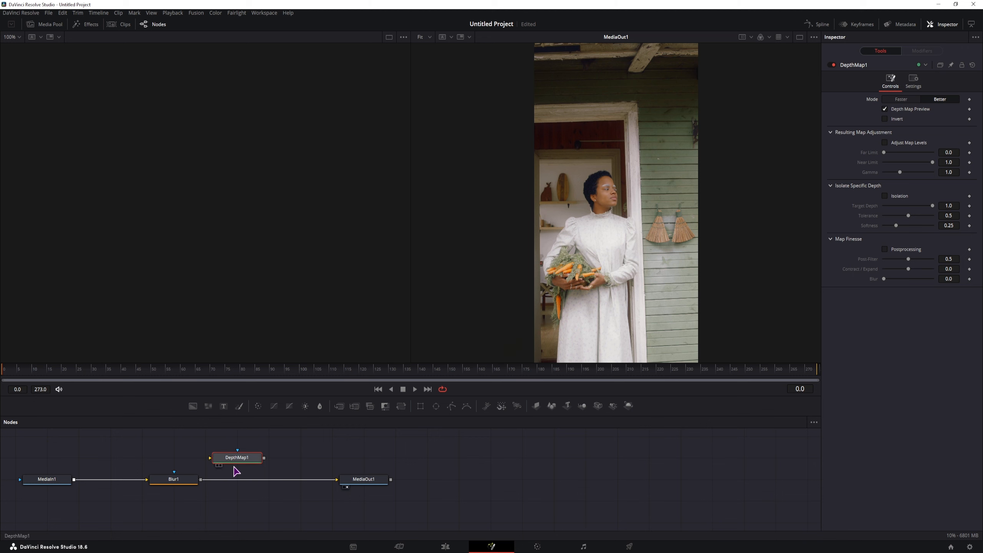
click(170, 461)
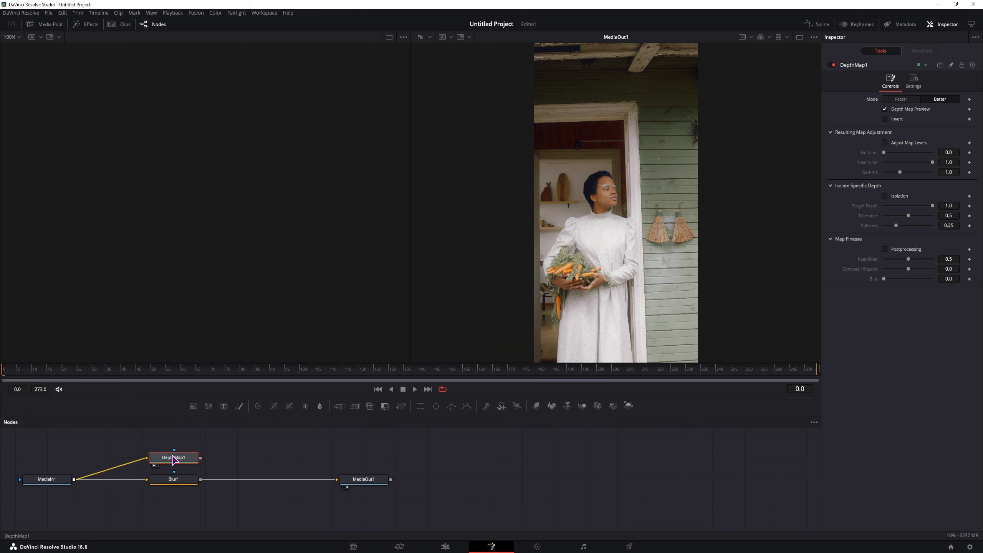
key(1)
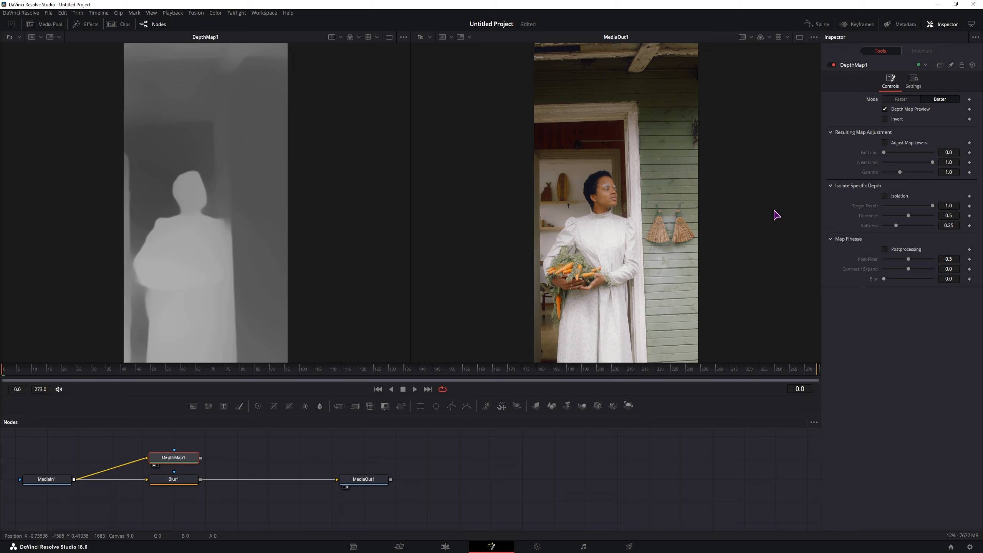
- Adjust the depth map's levels, with the Far Limit at 0.528 and the Near Limit at 0.537, to isolate the woman
click(885, 142)
mouse_move(884, 152)
mouse_down()
mouse_move(930, 152)
mouse_move(898, 153)
mouse_up()
drag(933, 162, 476, 163)
- Turn on the depth map's Postprocessing with Contract / Expand at 0.154, and switch off the Depth Map Preview
click(884, 249)
drag(949, 268, 972, 268)
click(525, 267)
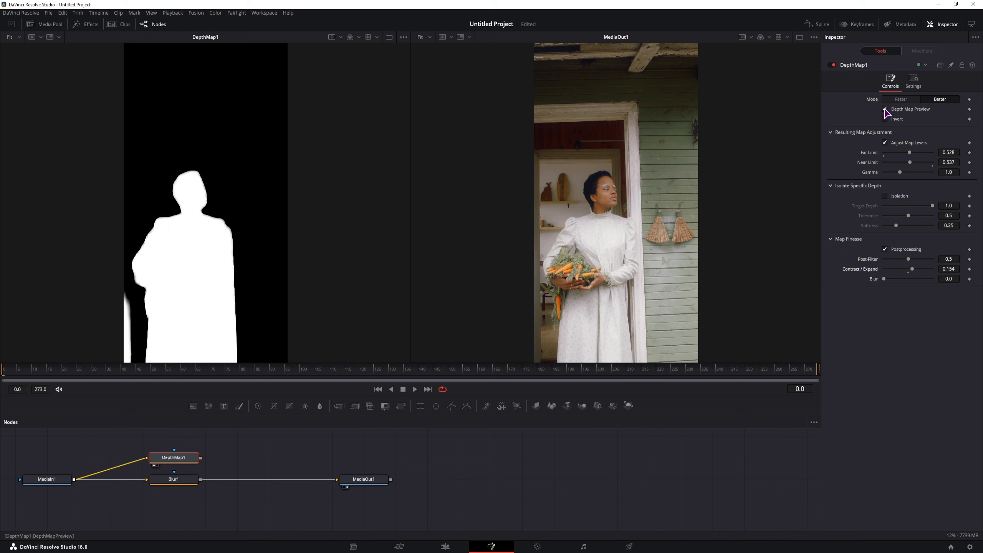
click(885, 109)
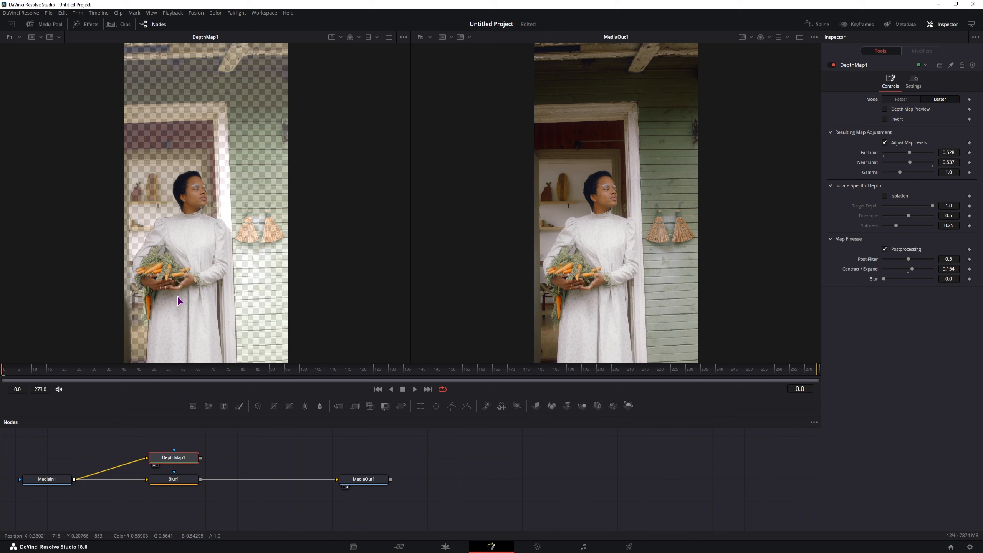
- Add a Bitmap node fed by DepthMap1 and show the resulting mask in the viewer that holds the depth map
click(234, 463)
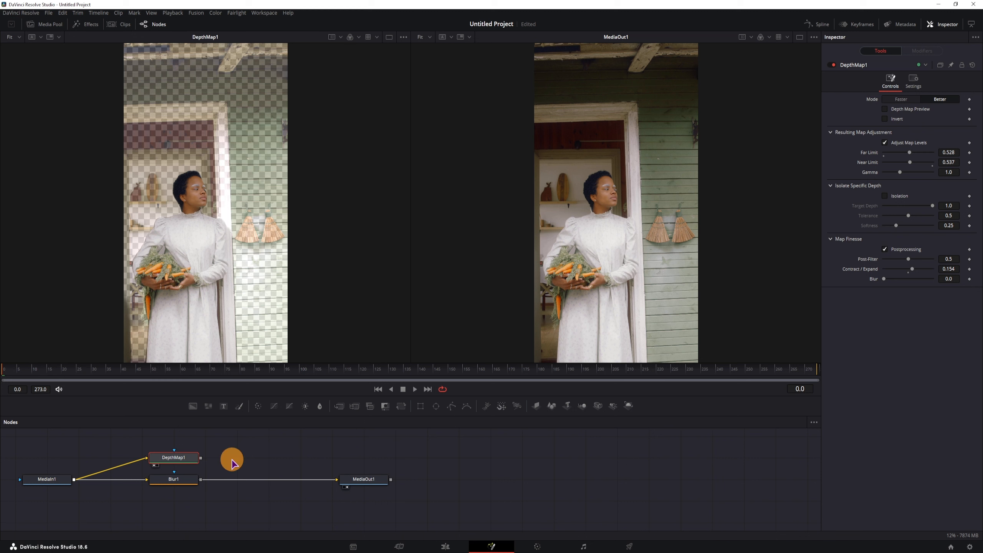
key(shift+space)
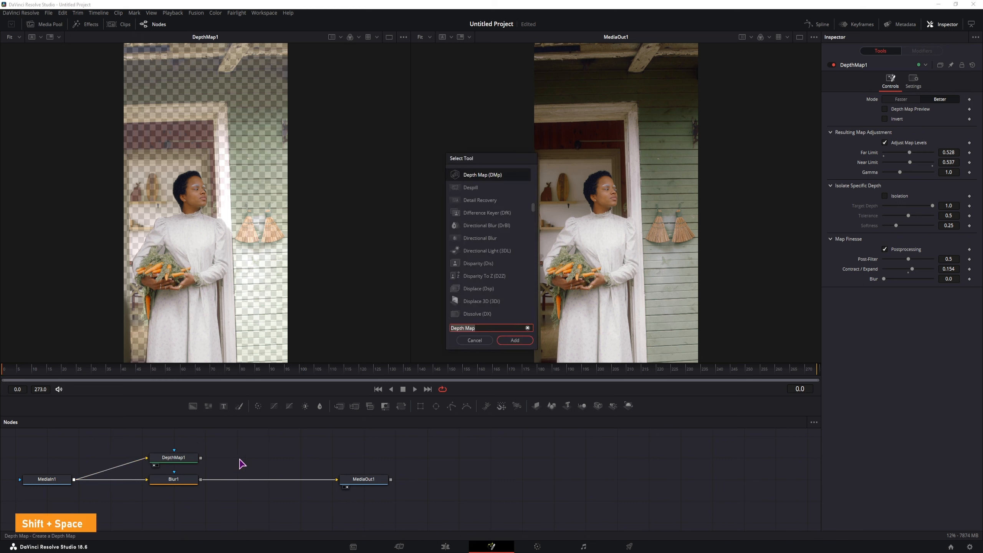
text(bit)
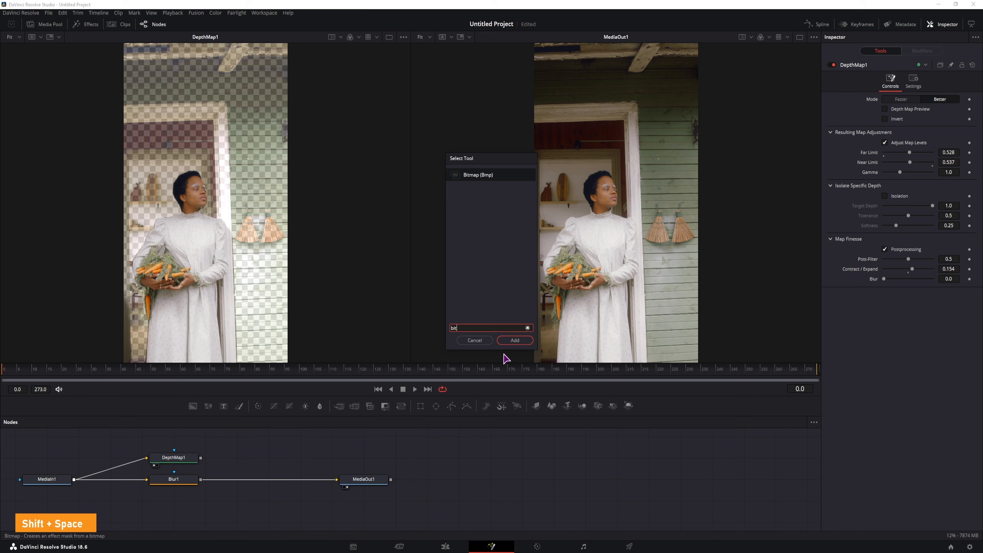
click(510, 341)
drag(200, 458, 231, 462)
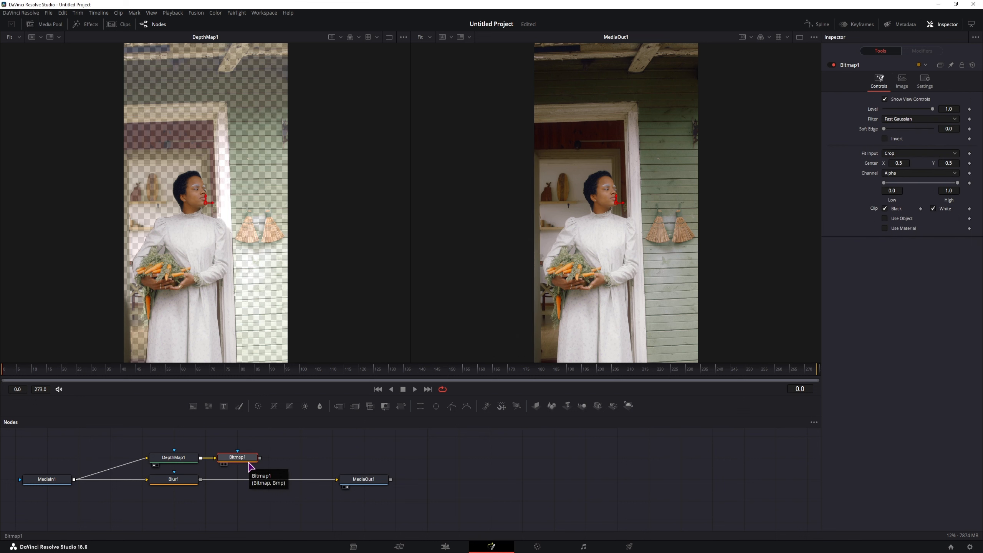
key(1)
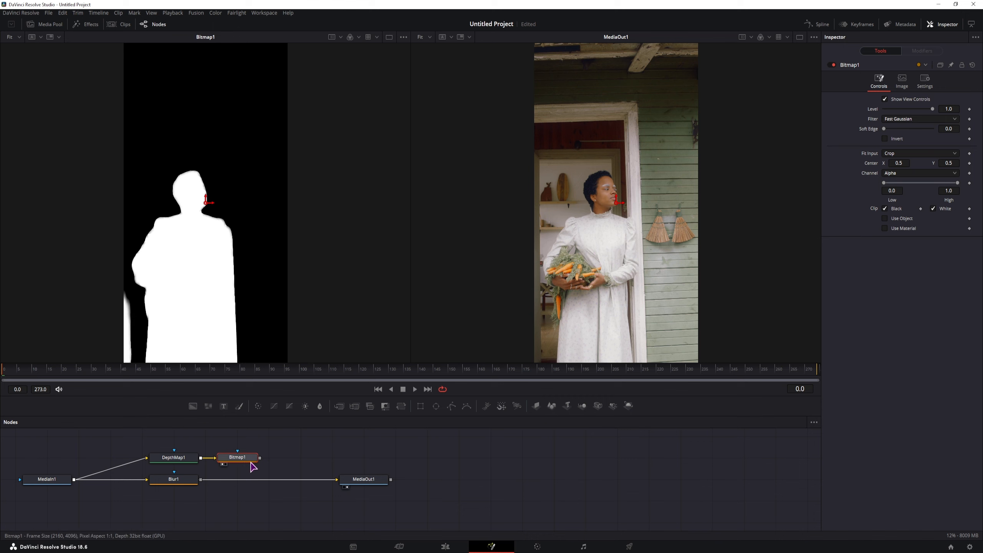
click(171, 480)
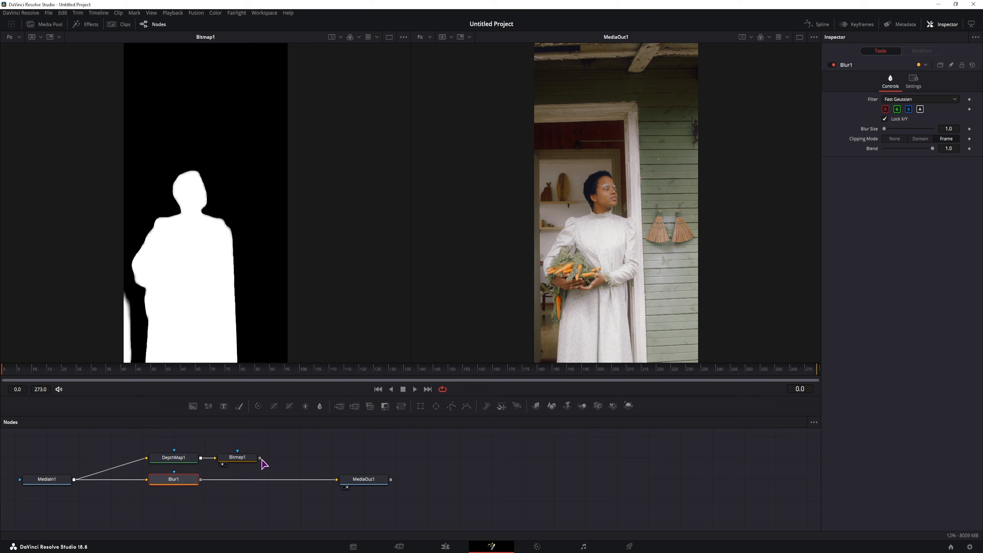
drag(262, 461, 174, 478)
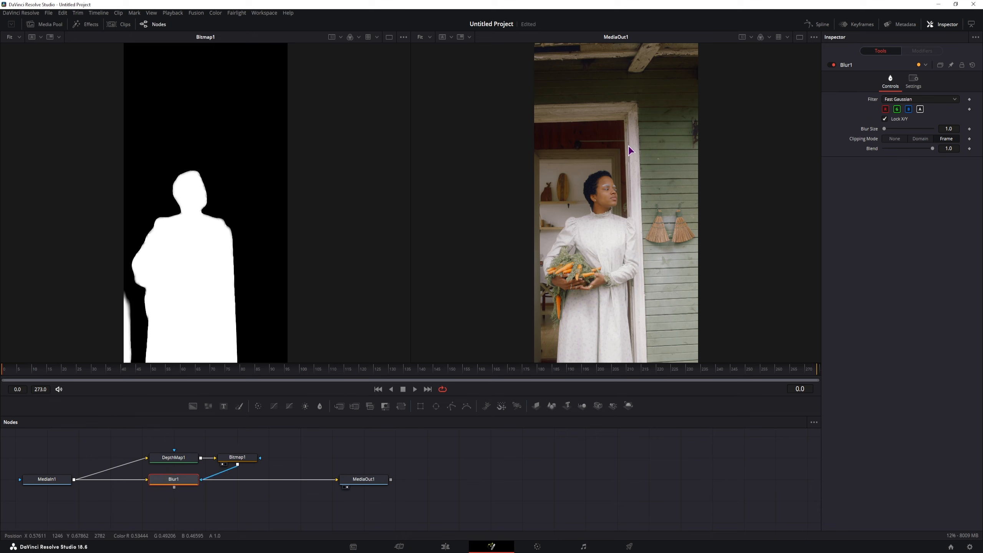
click(914, 129)
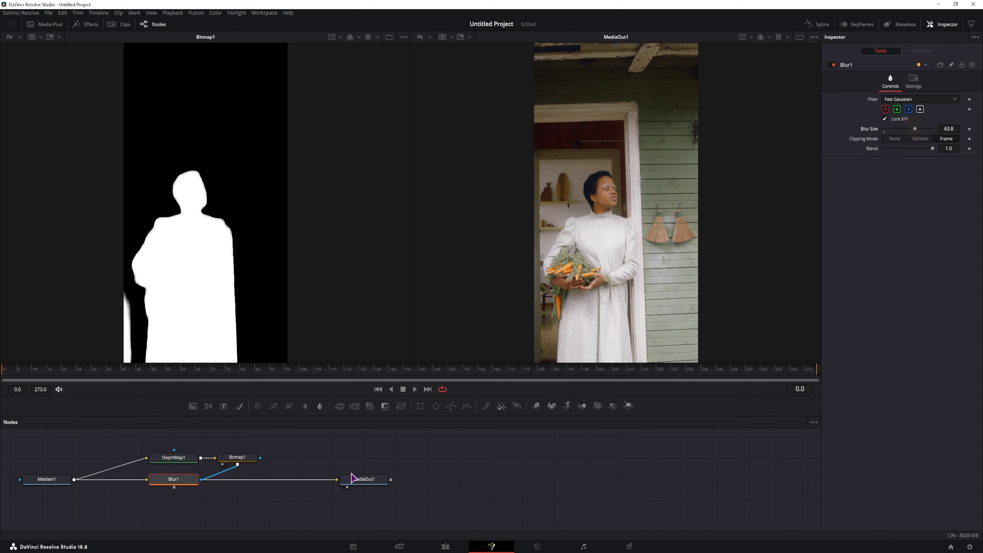
drag(175, 489, 170, 510)
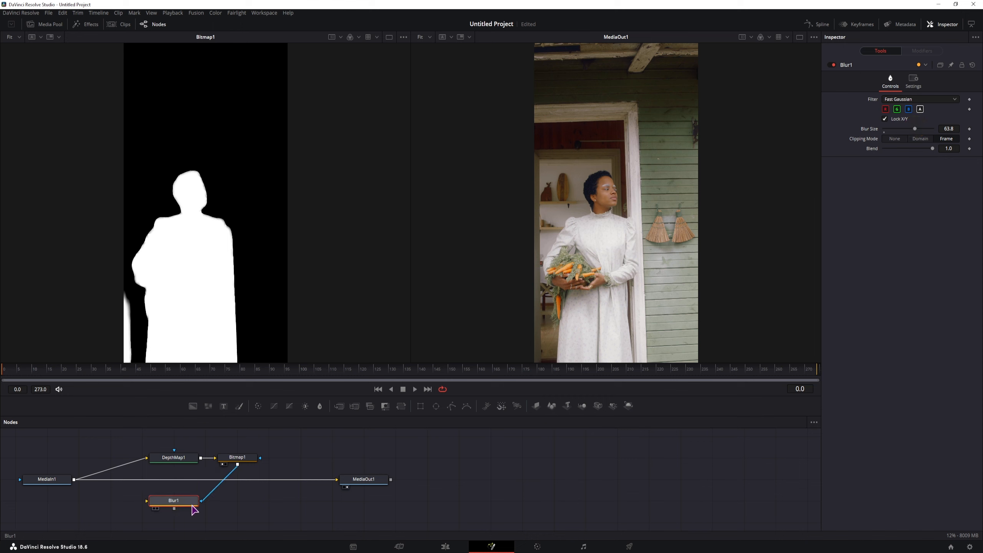
drag(915, 129, 827, 131)
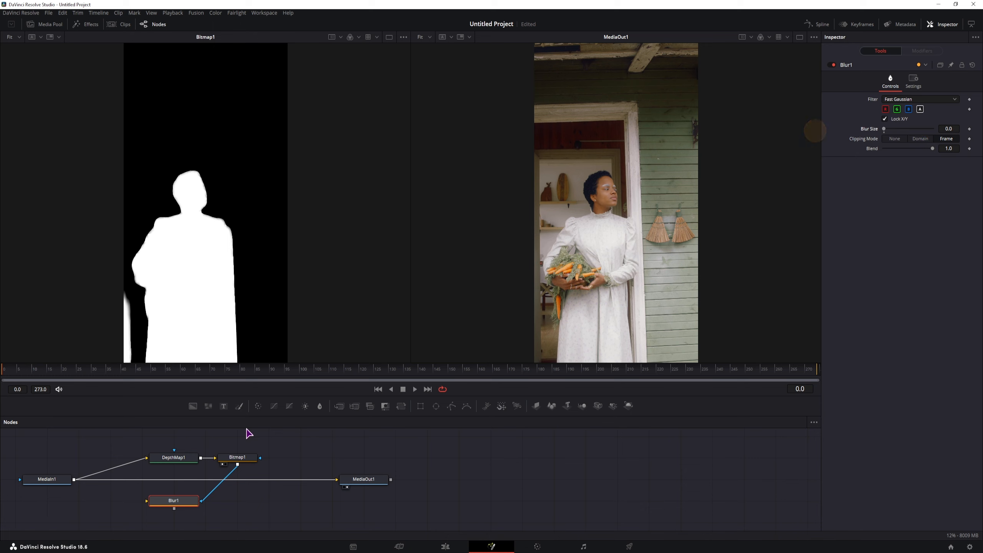
click(170, 504)
drag(170, 504, 174, 481)
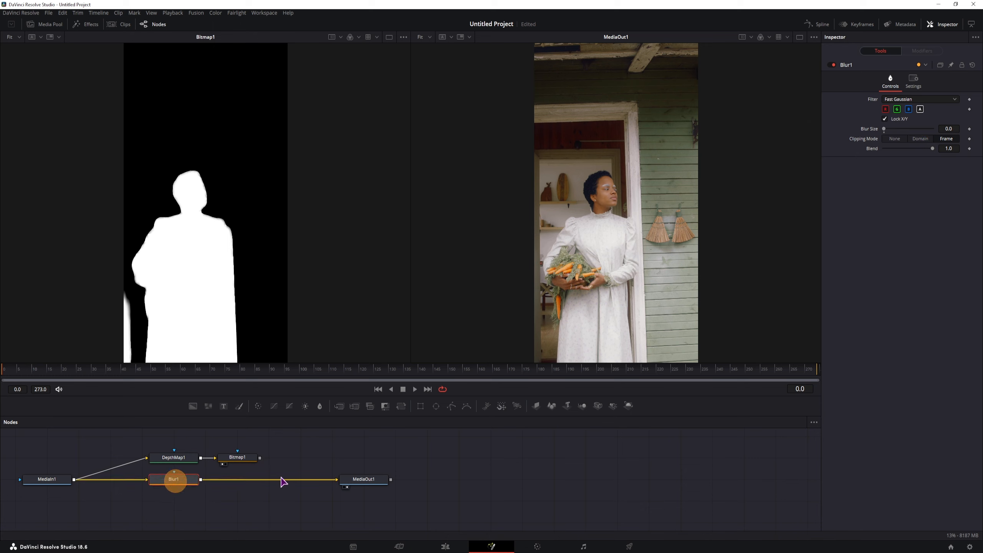
- Connect Bitmap1 to the effect mask input of Blur1 and set the Blur Size to 16.5
drag(260, 461, 174, 474)
click(180, 482)
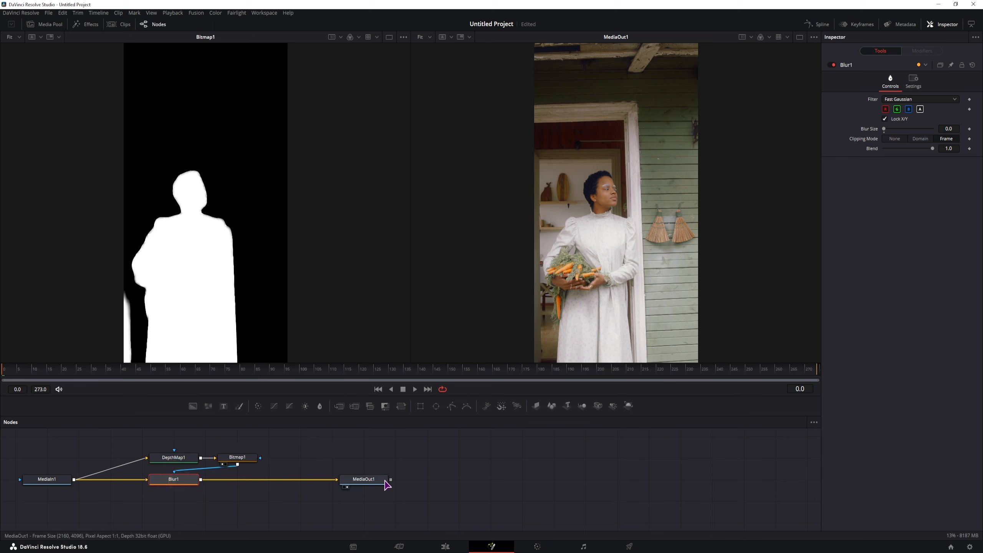
drag(884, 129, 892, 129)
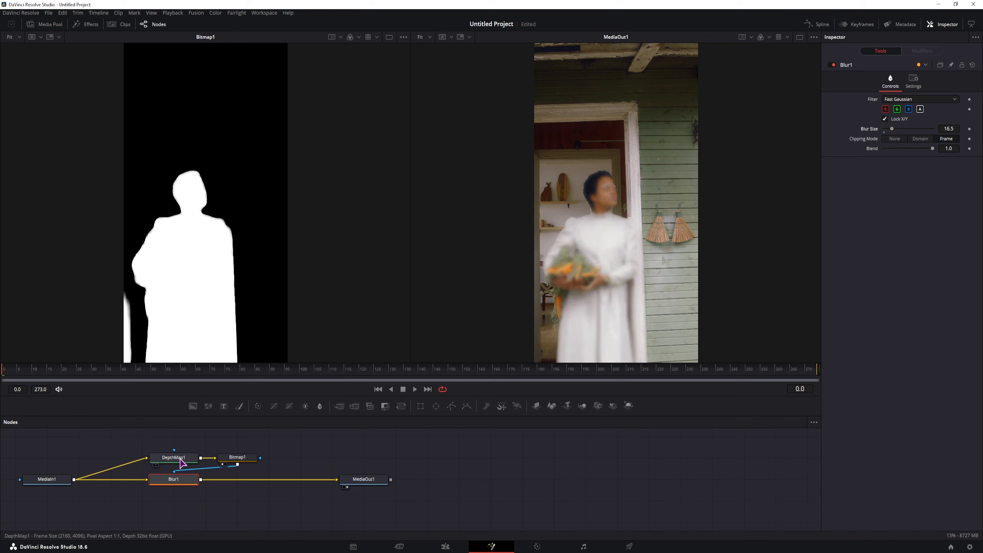
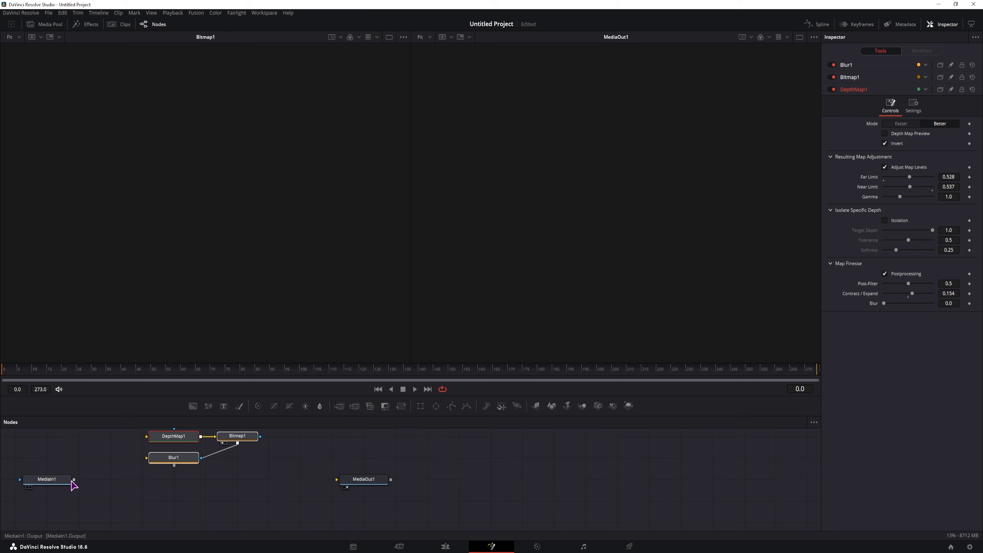
- Connect MediaIn1 directly to MediaOut1 and insert a disabled copy of Blur1 between them
drag(61, 479, 337, 478)
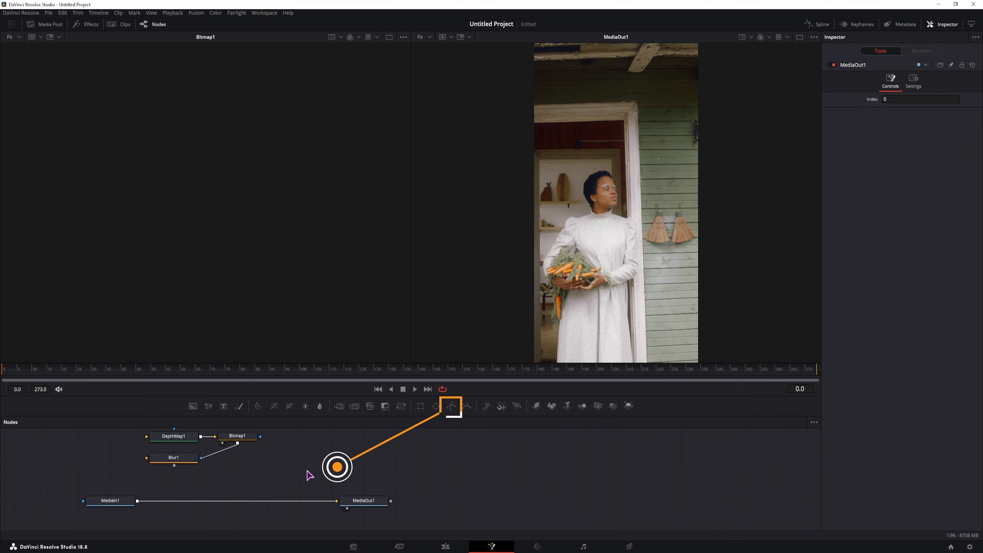
click(178, 458)
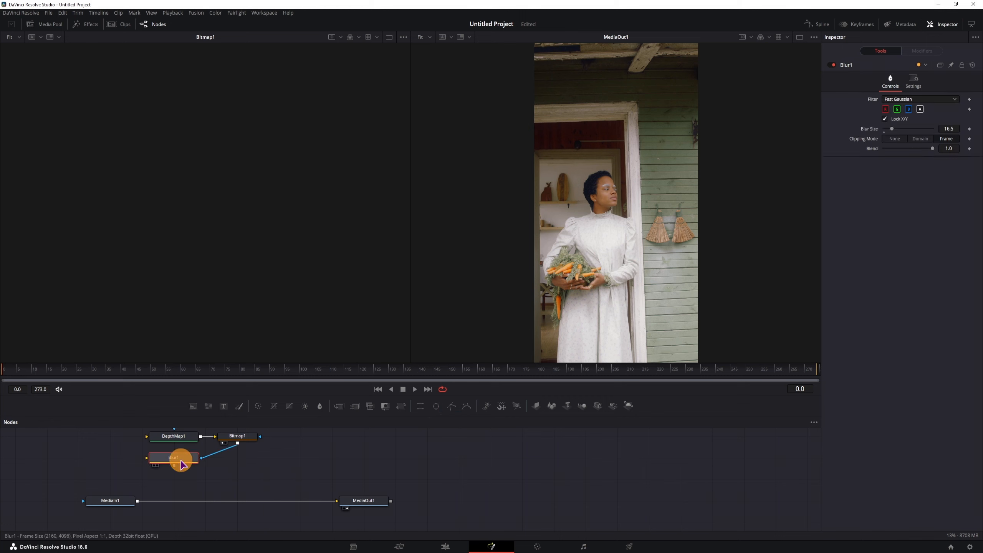
key(ctrl+v)
drag(238, 484, 241, 502)
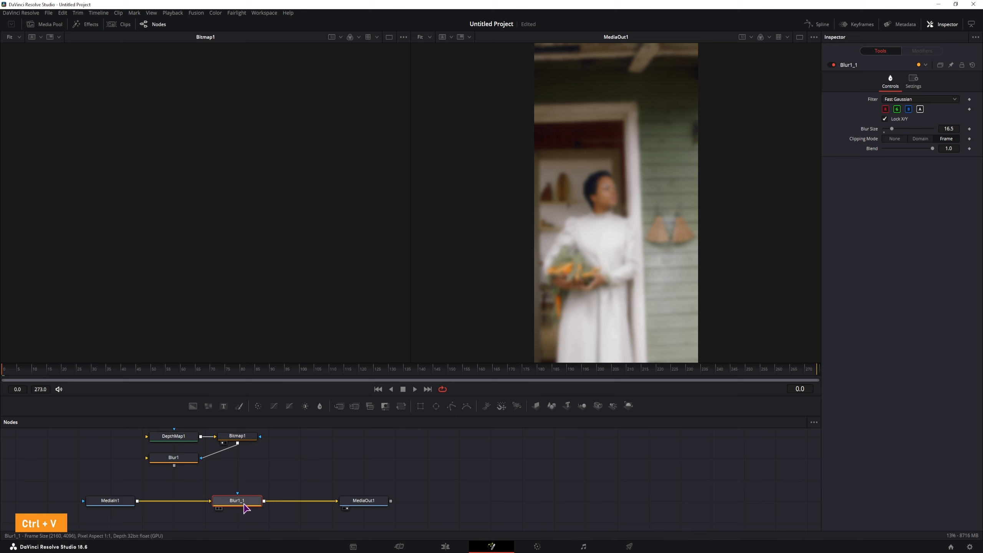
click(832, 65)
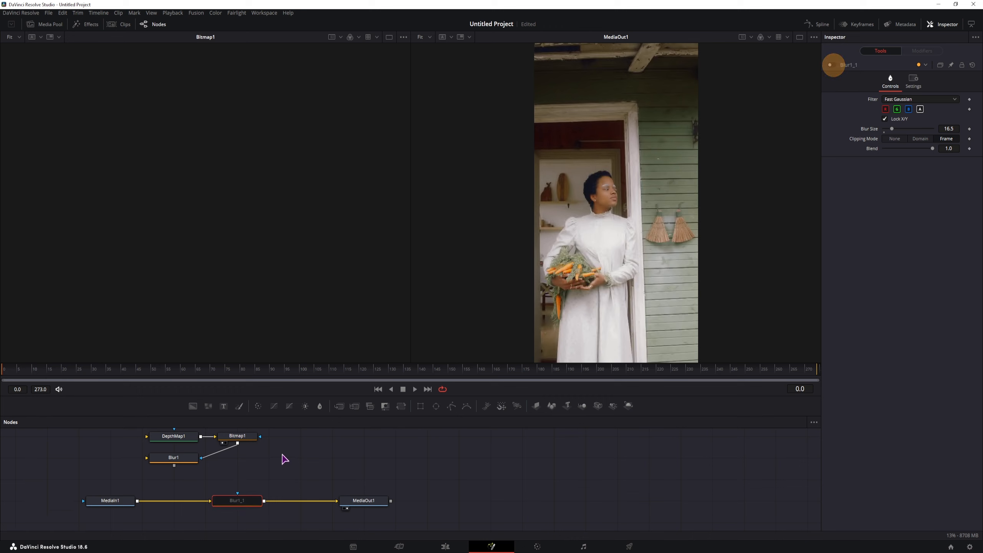
- Scrub through the clip up to frame 80 to review the woman's movement, and return to frame 0
click(287, 478)
drag(4, 370, 244, 379)
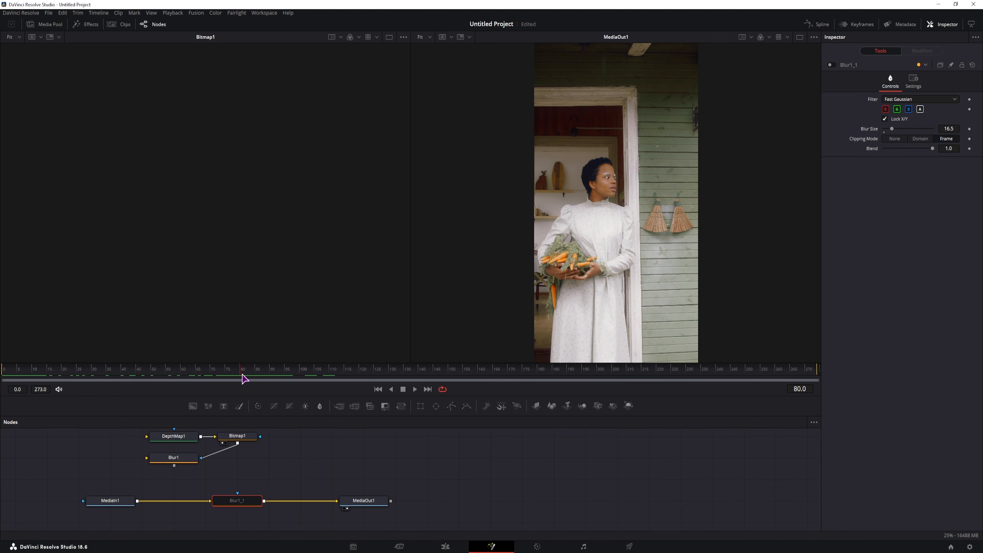
key(Home)
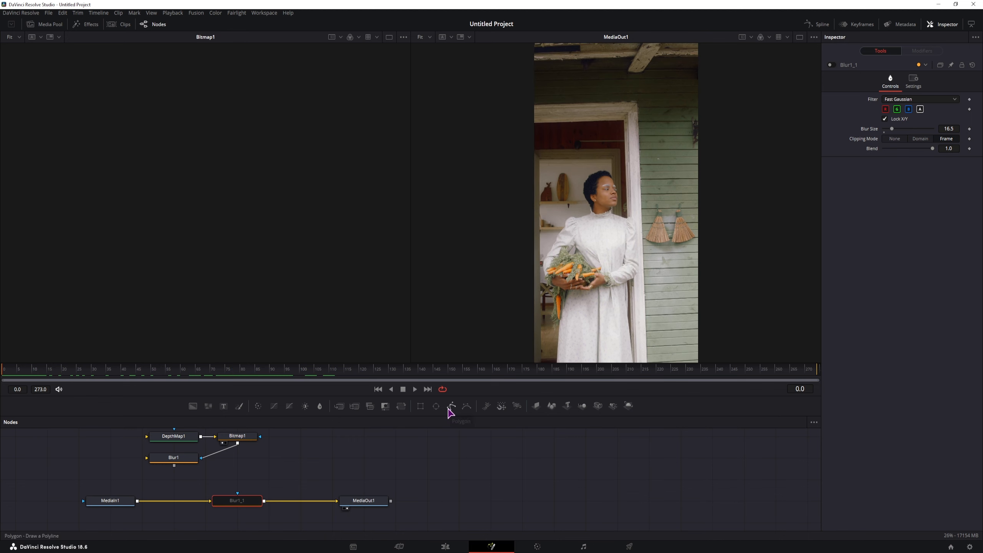
- Add a Polygon mask with its shape keyframed at frame 0 and connect it to the mask input of the copied blur node
drag(450, 413, 269, 467)
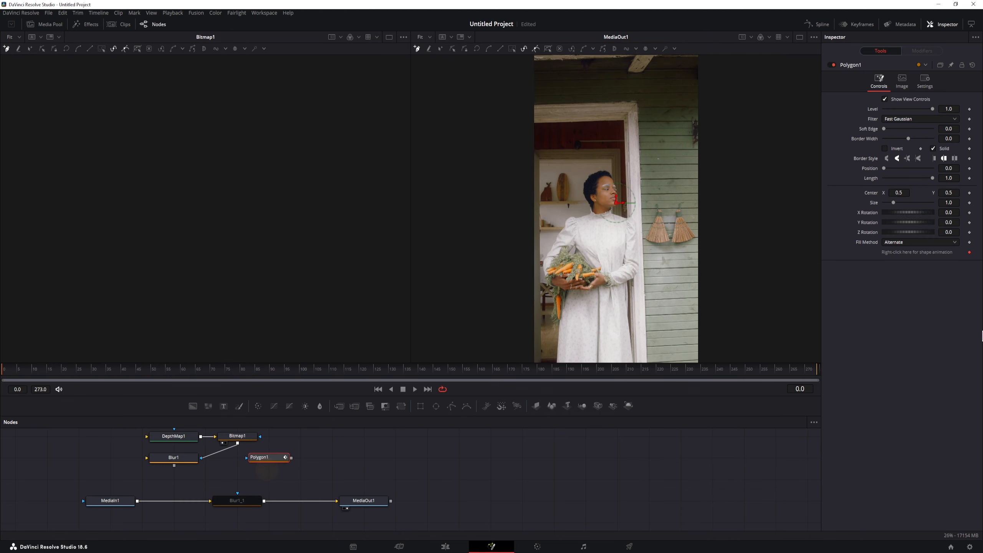
click(970, 254)
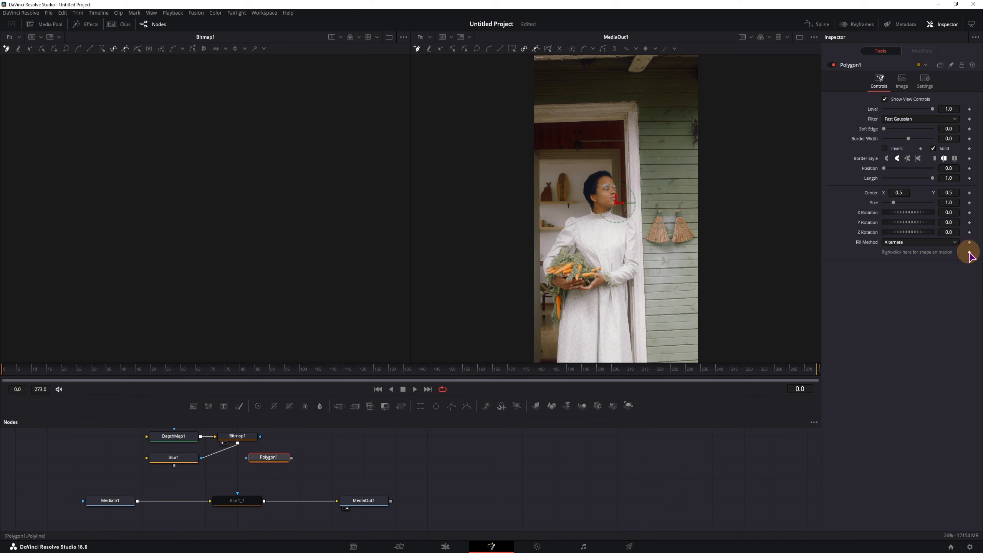
click(970, 254)
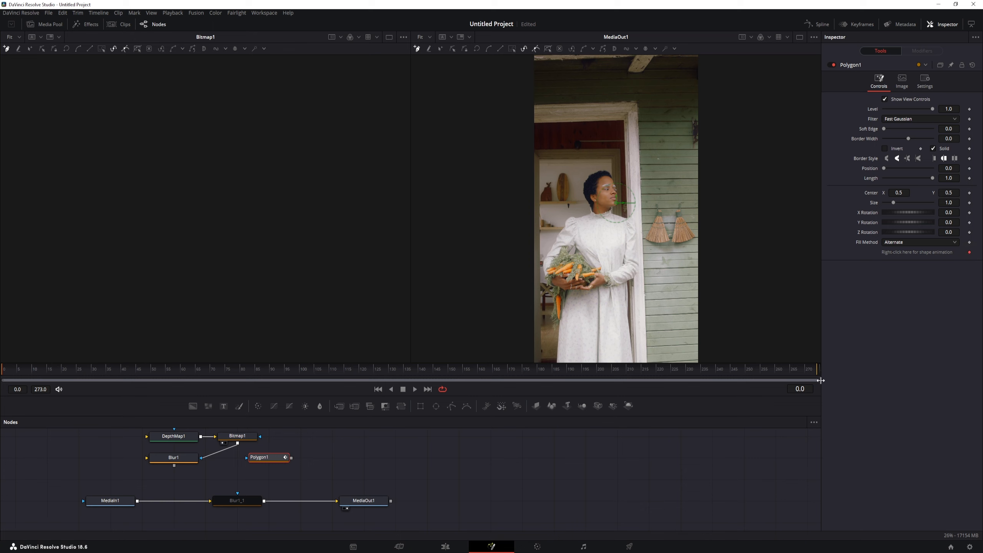
drag(291, 458, 238, 497)
drag(269, 457, 237, 478)
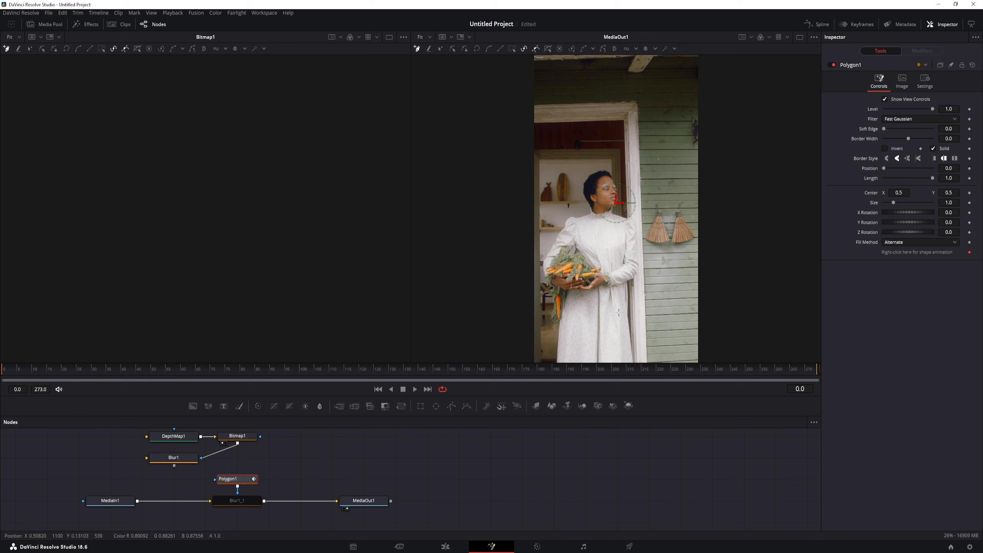
- Trace a closed polygon mask around the woman, following her head, shoulders, arms, carrots and dress to just below the frame
scroll(650, 290, down, 3)
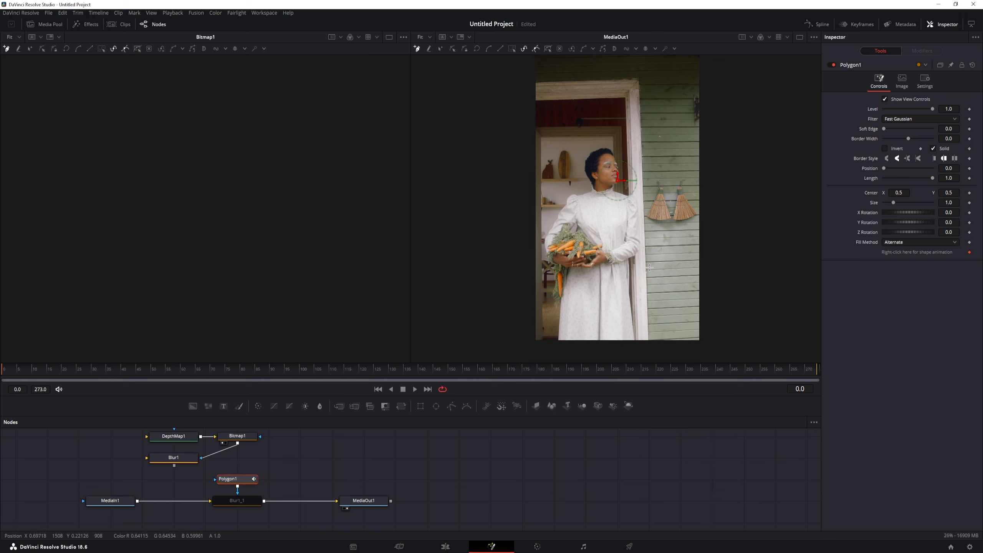
click(554, 343)
click(555, 297)
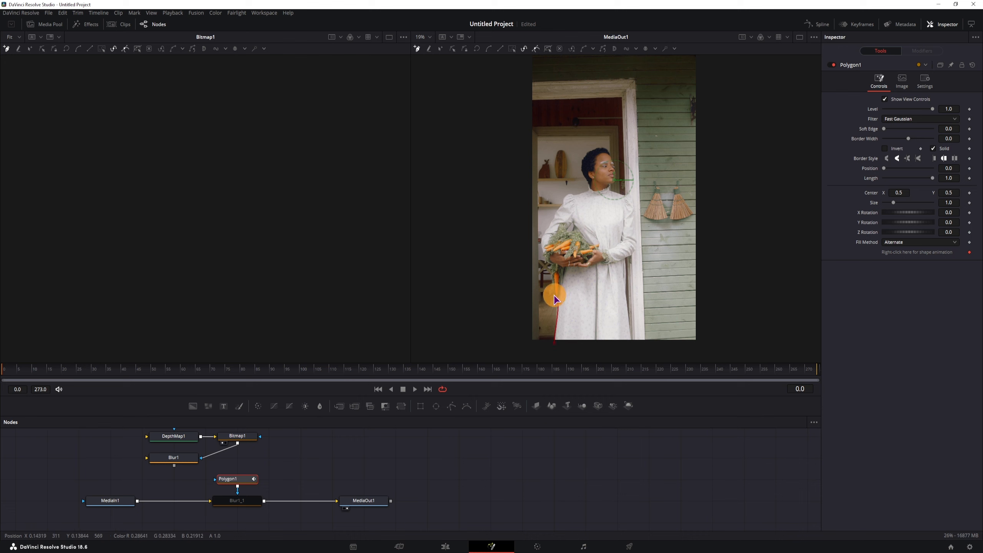
click(551, 268)
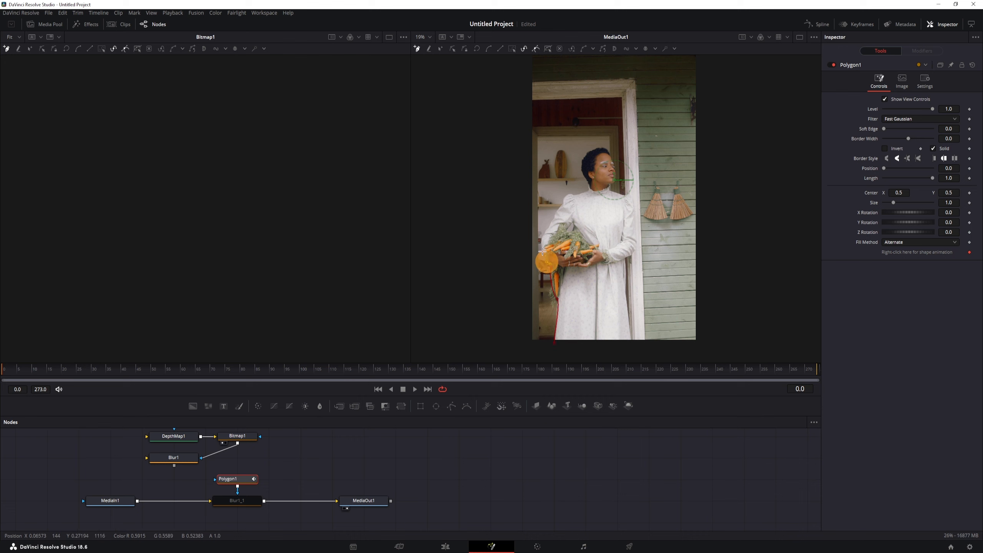
click(540, 246)
click(551, 222)
click(569, 195)
click(584, 192)
click(581, 153)
click(594, 147)
click(612, 164)
click(617, 190)
click(636, 199)
click(636, 231)
click(637, 255)
click(628, 259)
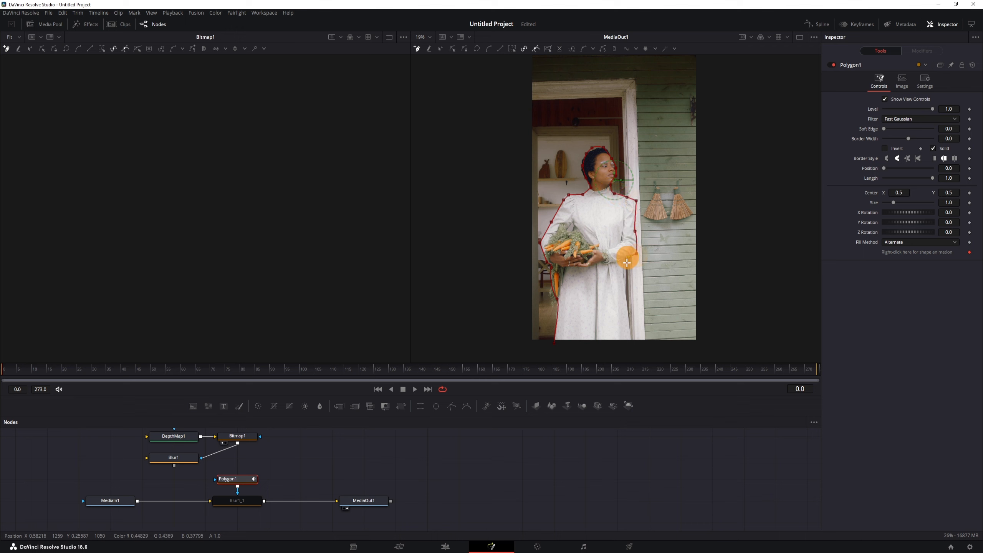
click(626, 280)
click(625, 296)
click(627, 327)
click(631, 342)
click(604, 351)
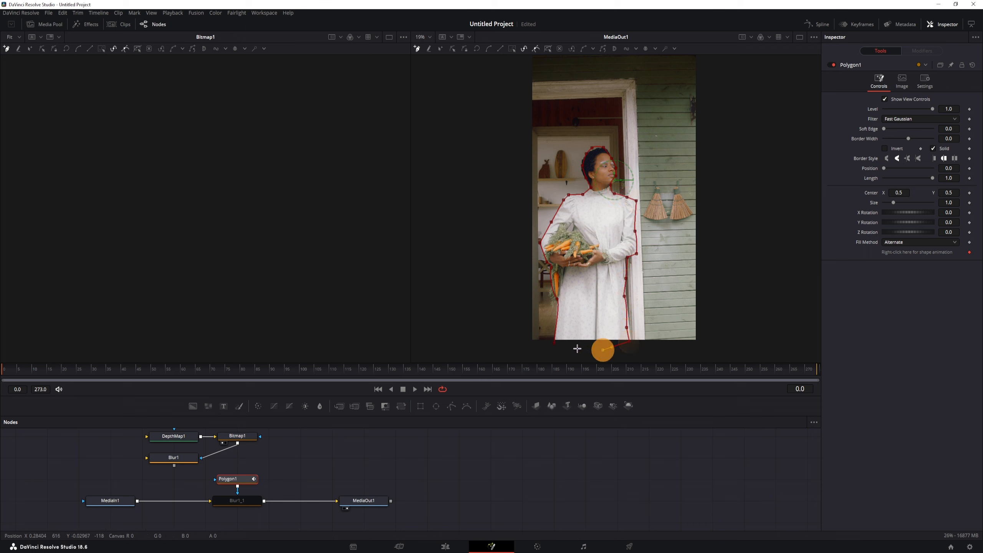
click(554, 346)
click(555, 329)
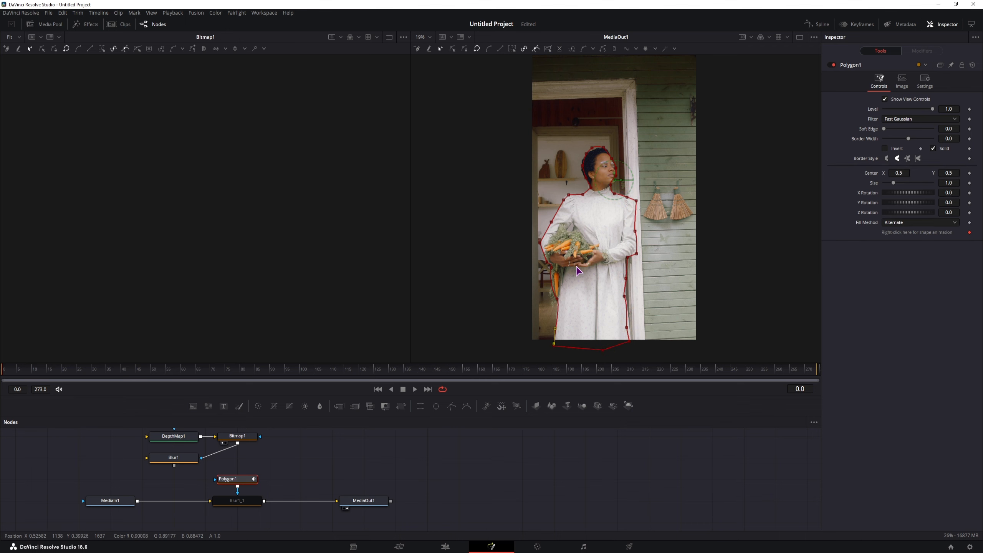
- Enable the Blur1_1 node and invert the Polygon1 mask so the blur affects the background
click(241, 501)
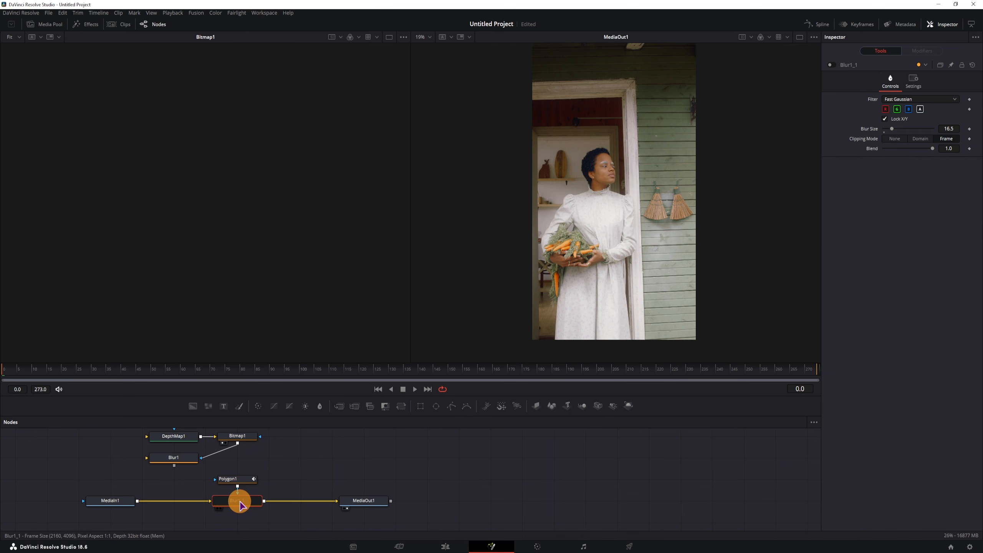
click(832, 65)
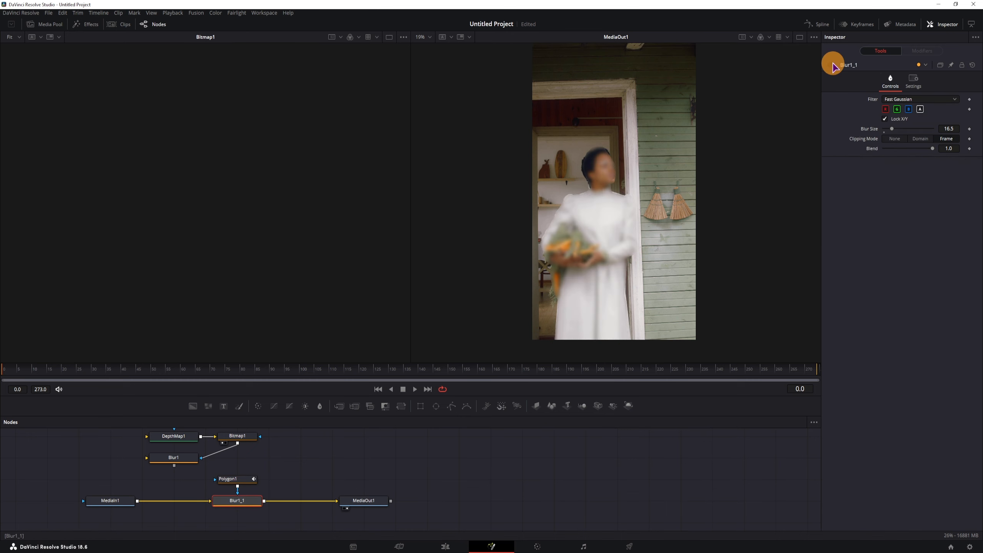
click(234, 480)
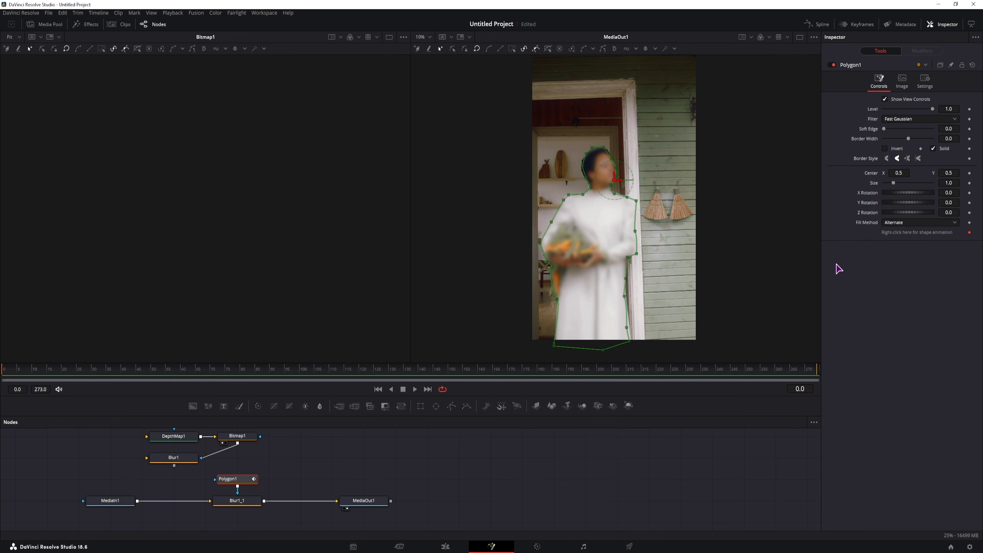
click(885, 149)
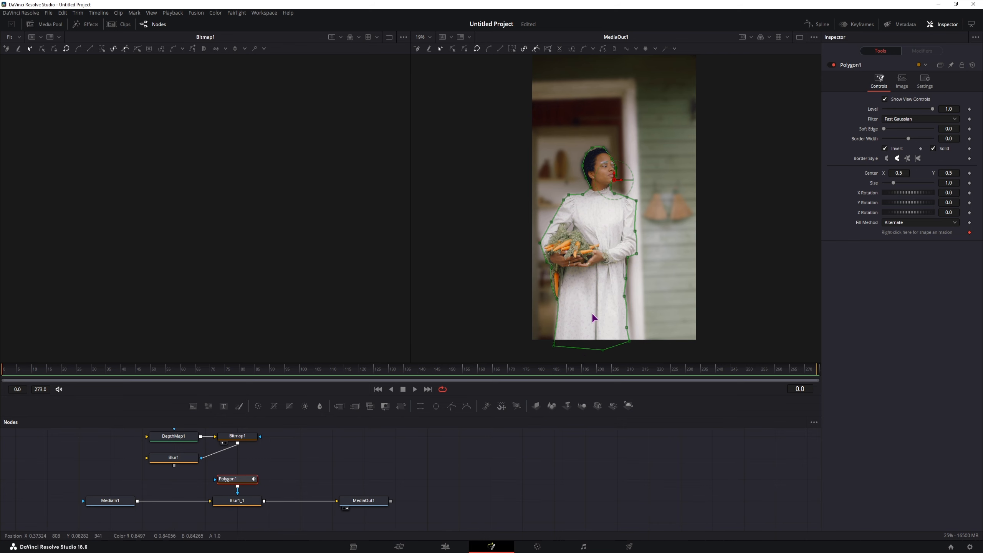
click(326, 473)
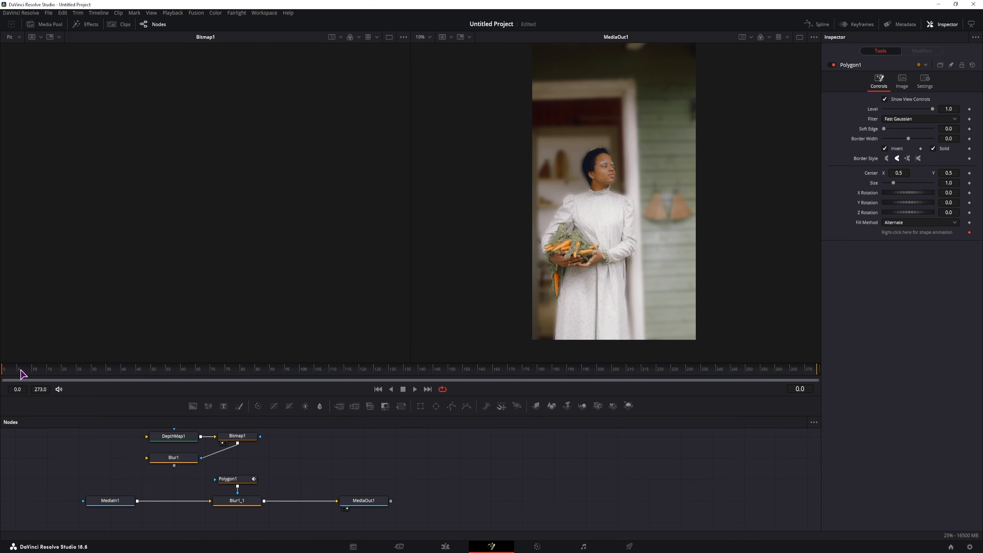
- Scrub through the clip to frame 274 and move the whole Polygon1 shape up over the woman there
drag(16, 374, 142, 382)
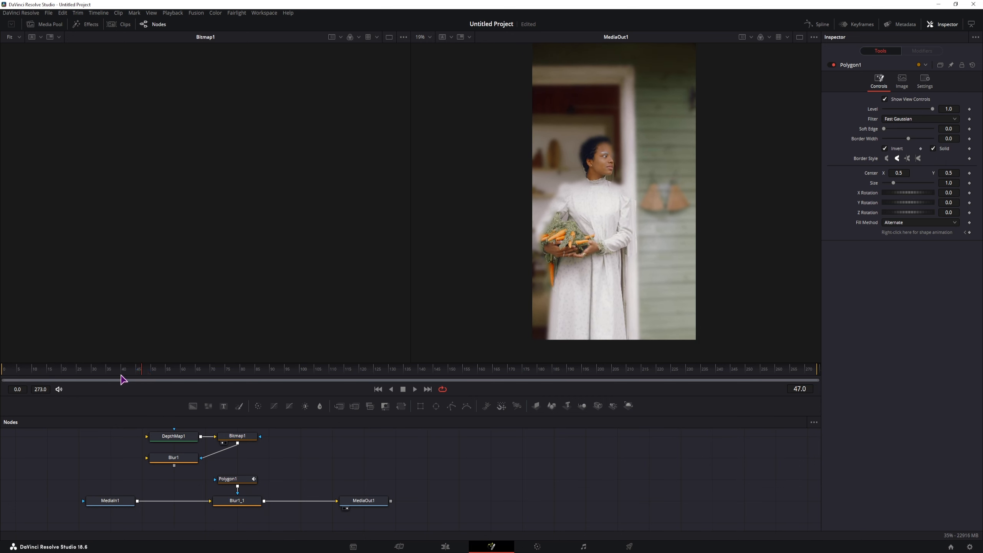
click(240, 479)
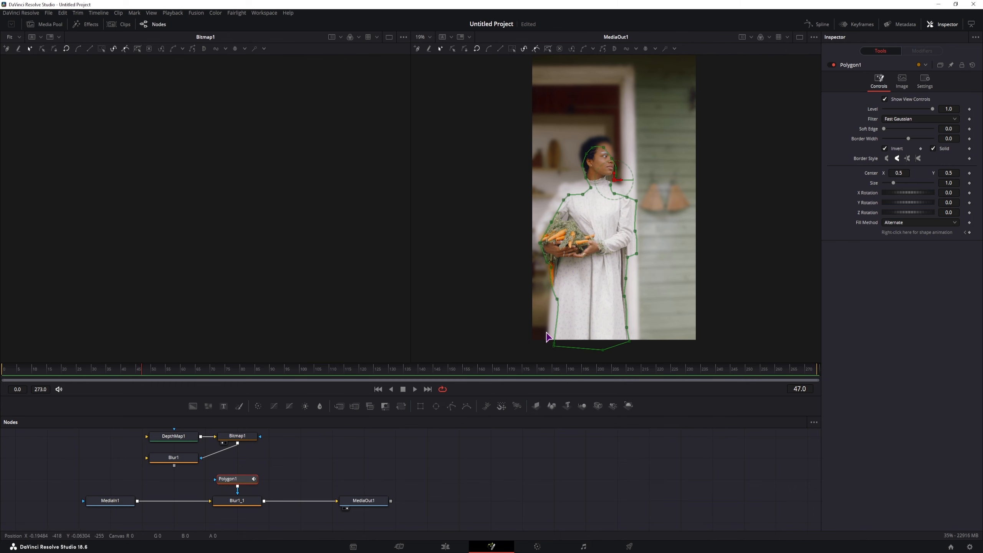
drag(232, 370, 479, 378)
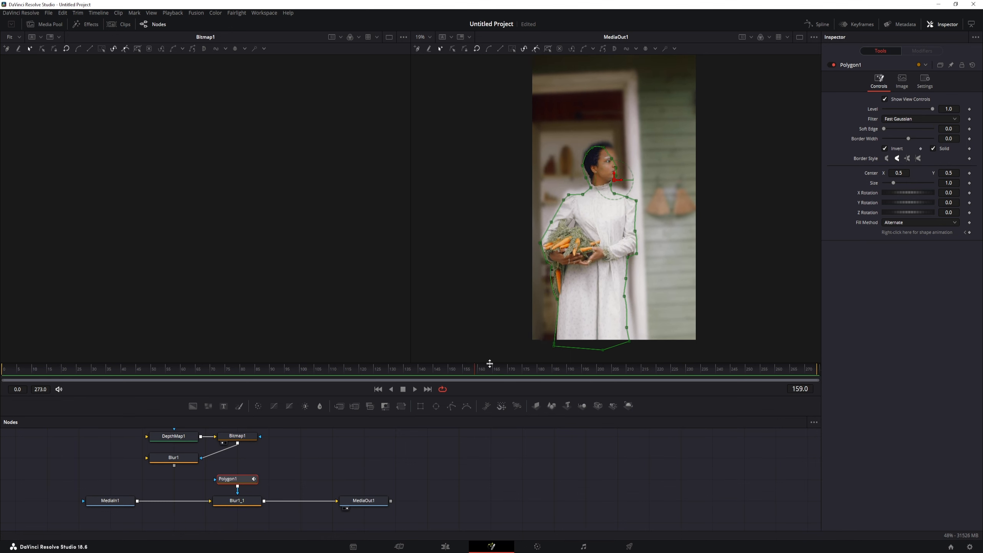
drag(600, 371, 817, 371)
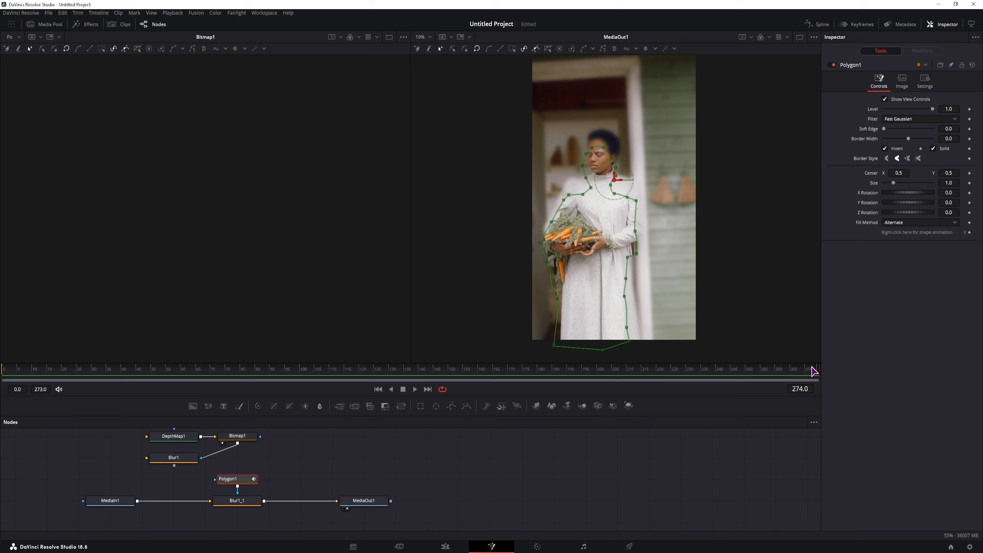
drag(819, 372, 822, 375)
drag(663, 361, 533, 110)
drag(594, 193, 597, 175)
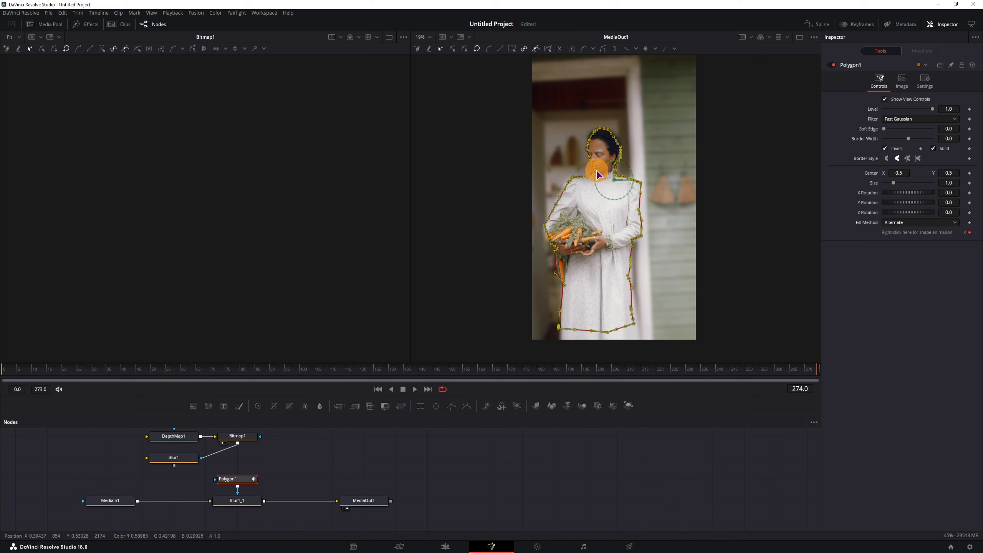
click(649, 335)
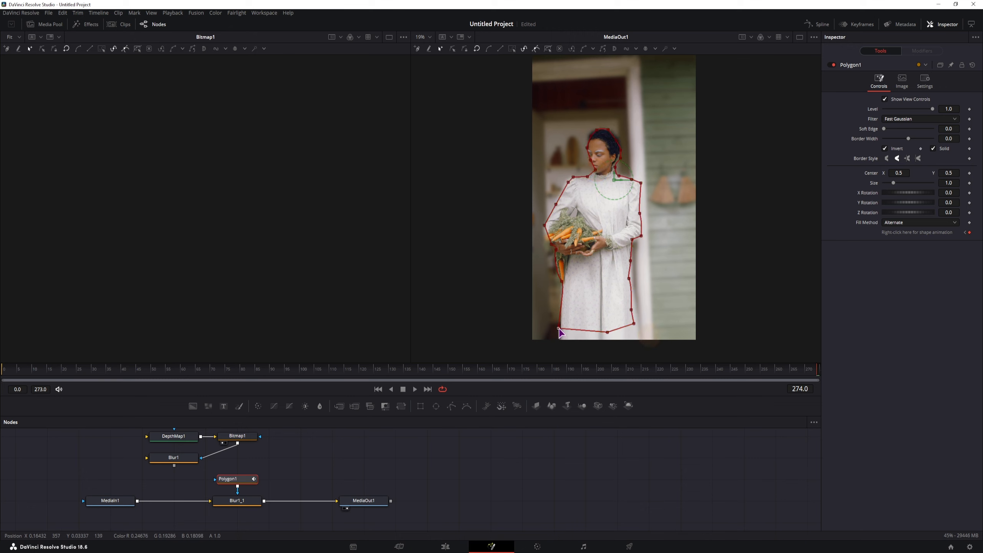
- At frame 274, extend the polygon's lower corners below the frame and fit its points to the dress edge and sleeve
drag(559, 329, 638, 347)
click(637, 311)
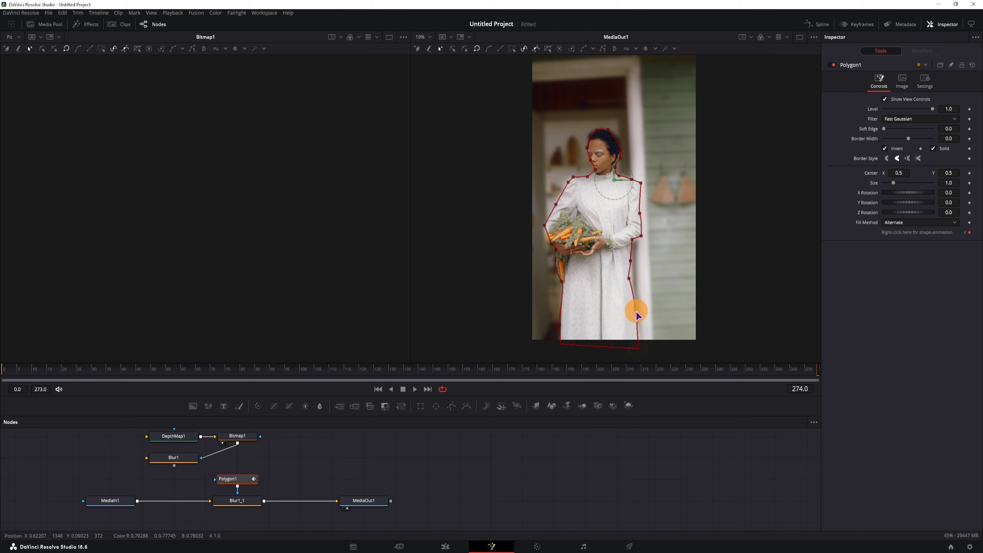
drag(629, 279, 634, 278)
drag(631, 261, 633, 260)
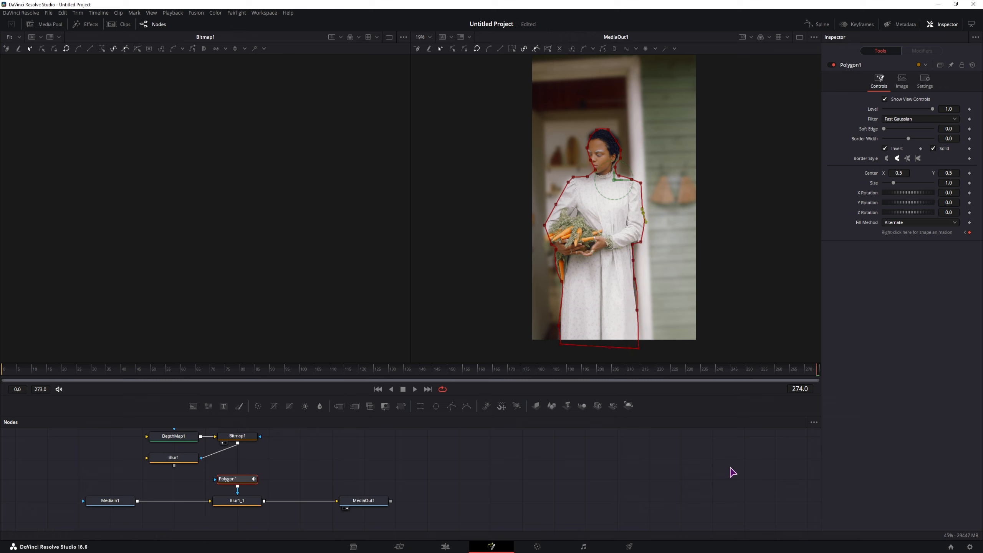
click(644, 459)
- Move to frame 121 and adjust the polygon's points along both sides and the hem of the dress
click(7, 370)
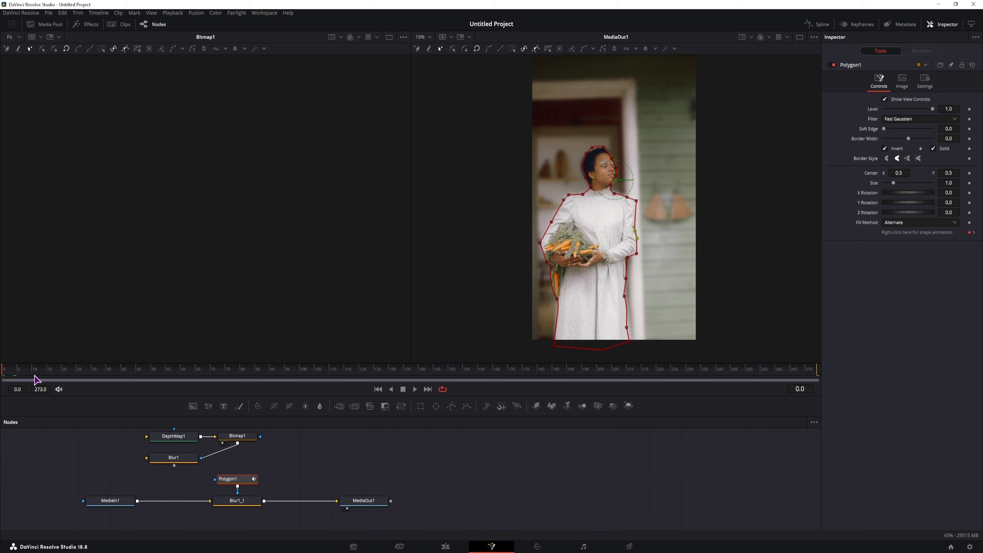
mouse_move(366, 374)
mouse_down()
mouse_move(424, 373)
mouse_move(204, 371)
mouse_move(361, 372)
mouse_up()
drag(557, 344, 552, 347)
drag(556, 335, 554, 334)
drag(559, 291, 555, 290)
drag(628, 290, 630, 321)
drag(629, 270, 626, 270)
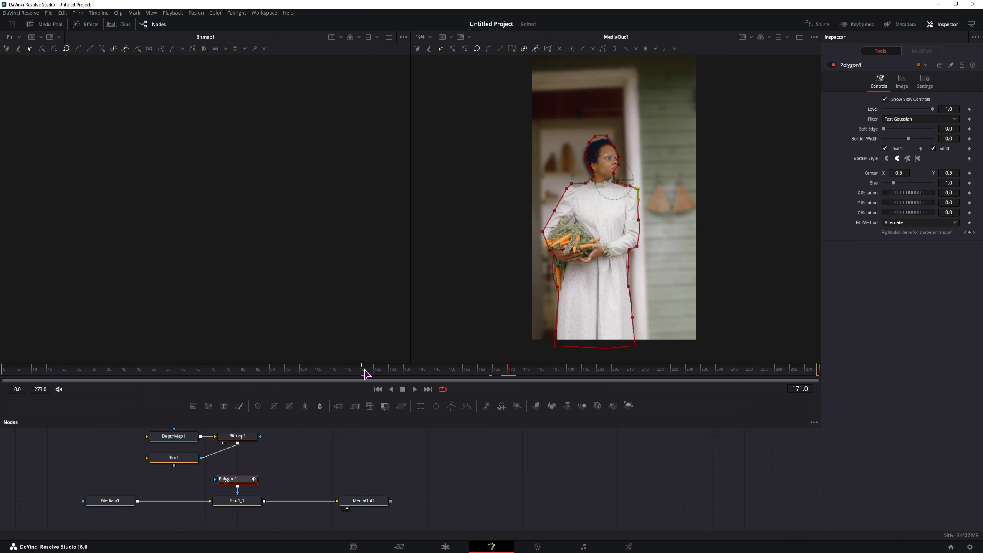
- Check the in-between shape and the keyframe at frame 274, then refine the polygon's shoulder and head outline at frame 121
click(364, 370)
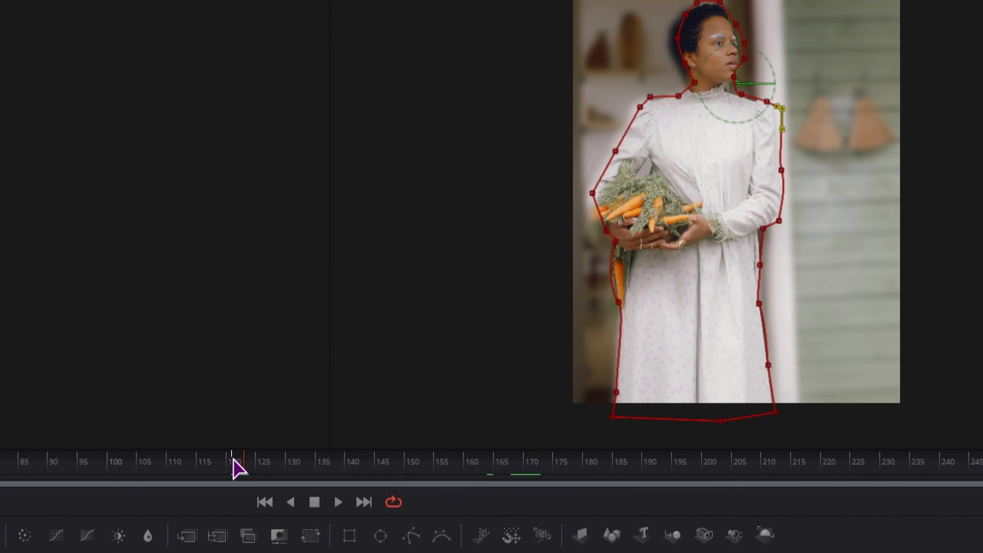
click(528, 465)
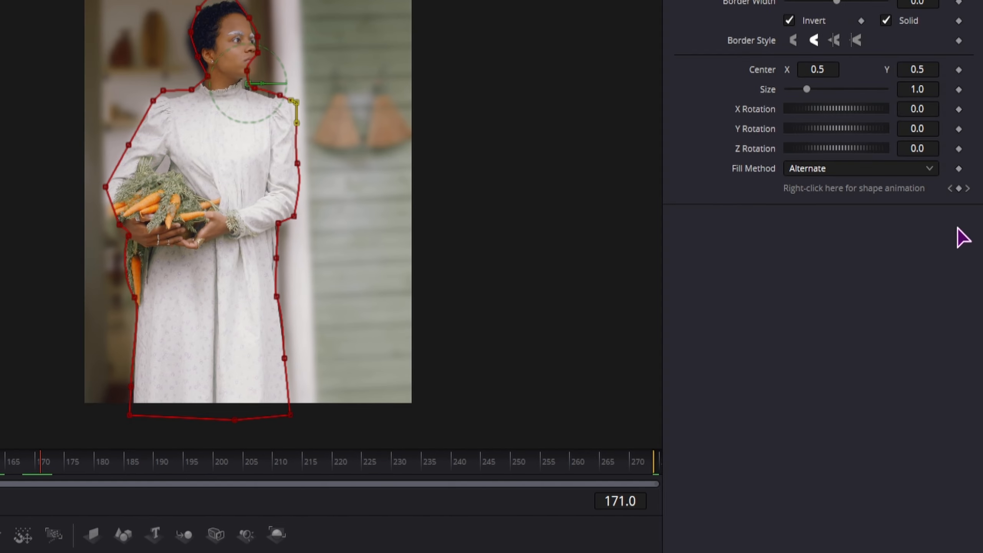
click(967, 188)
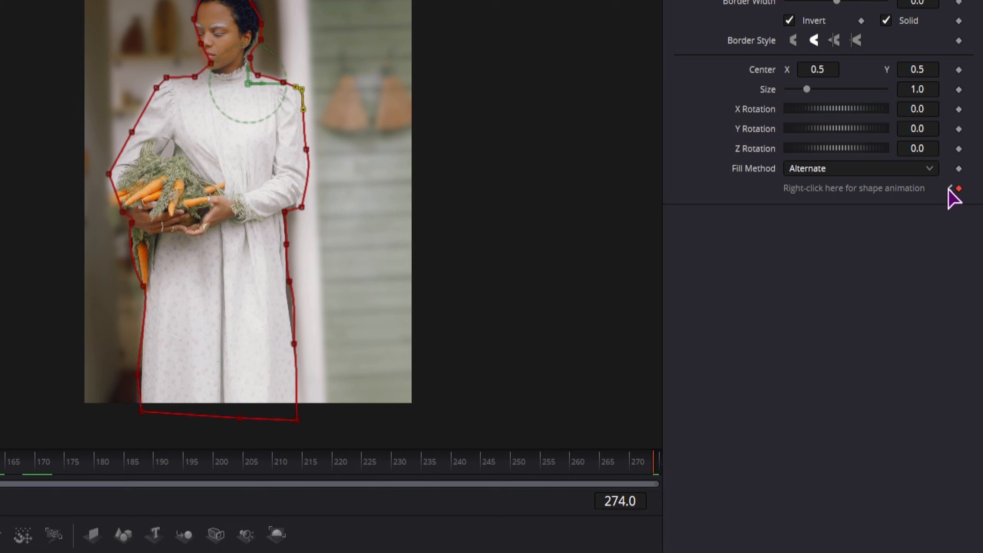
click(950, 188)
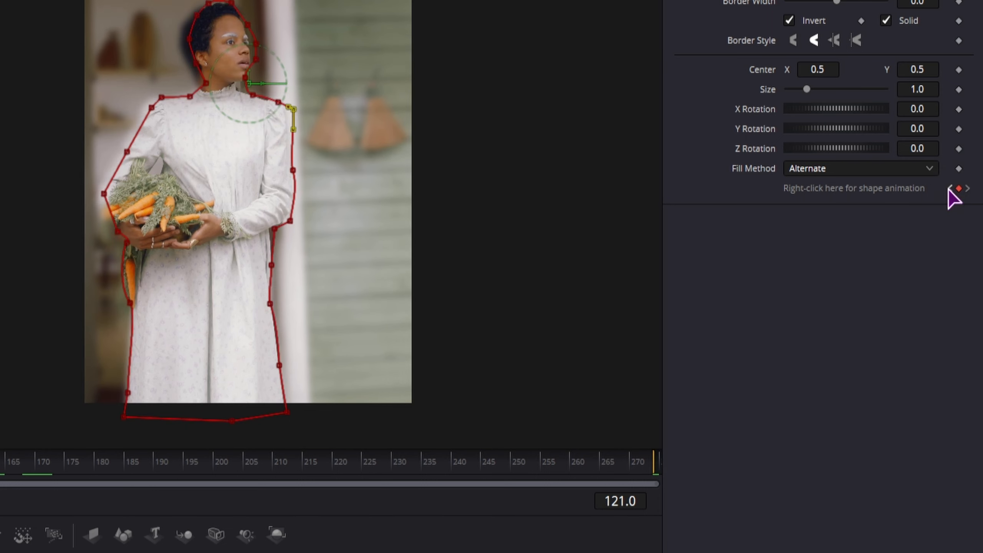
mouse_move(153, 104)
mouse_down()
mouse_move(144, 104)
mouse_move(152, 95)
mouse_up()
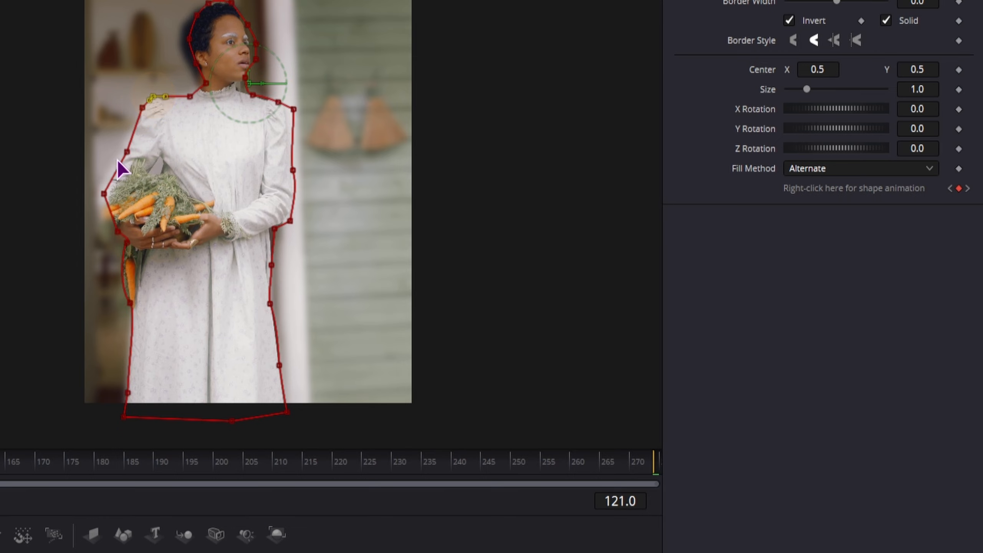
drag(188, 67, 209, 82)
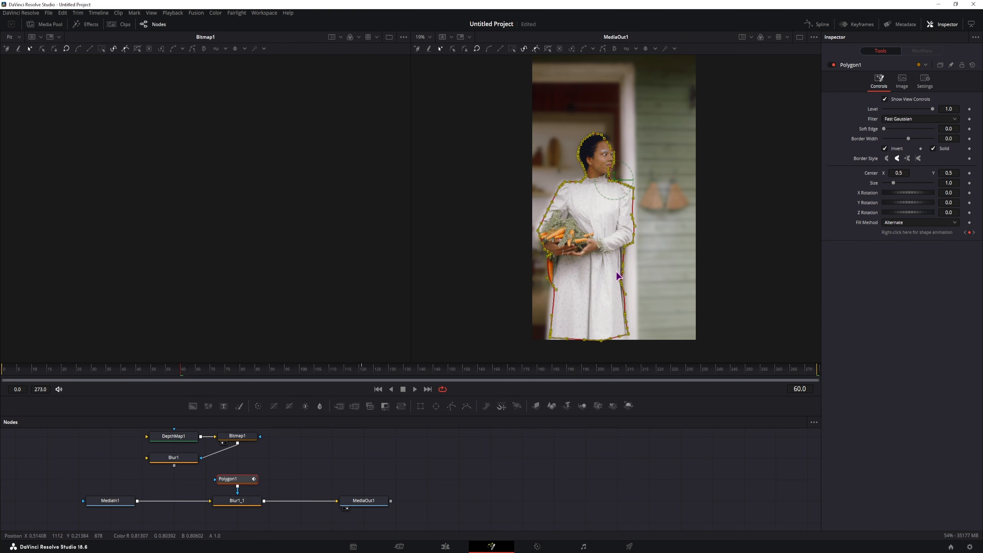